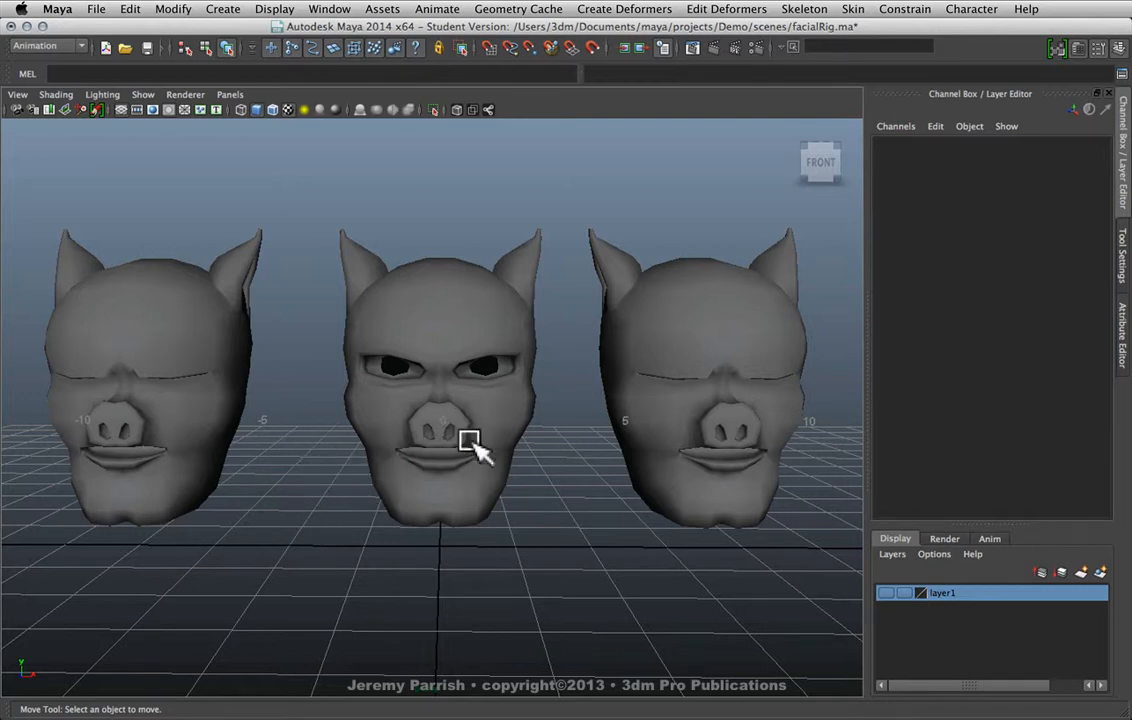
# Examine the lidsL closed-eyelid head close up and pick out a face on the side of its mesh.
pyautogui.click(680, 480)
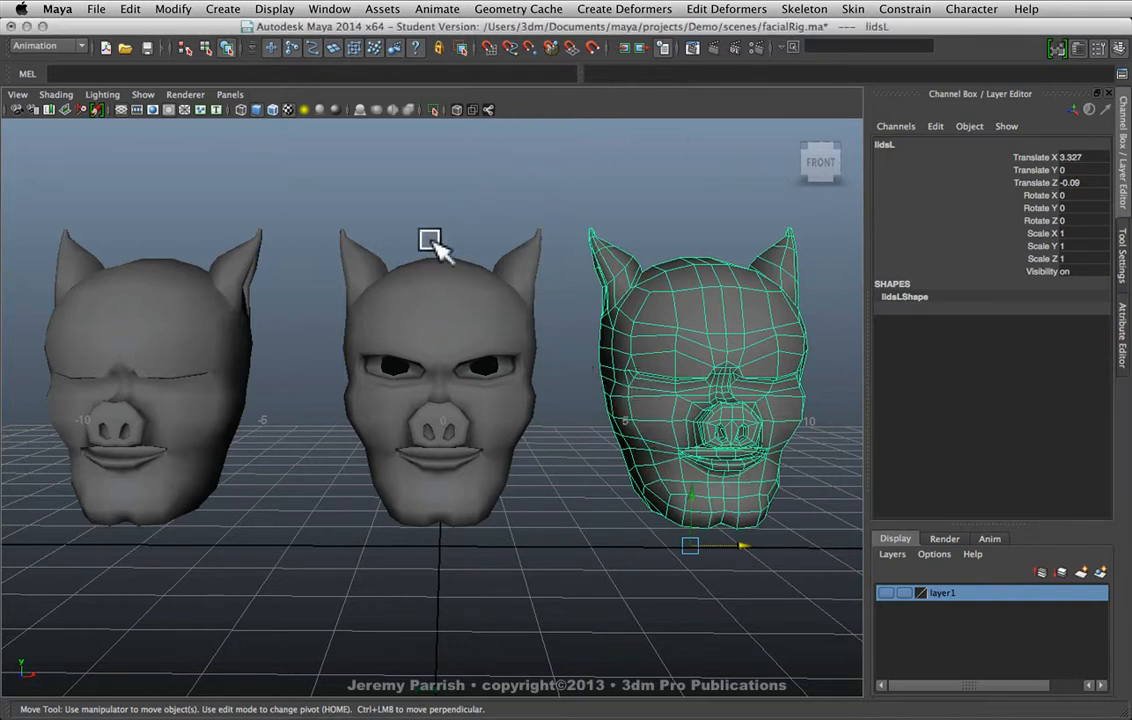
pyautogui.keyDown('alt'); pyautogui.moveTo(437, 250); pyautogui.dragTo(450, 360, button='right'); pyautogui.keyUp('alt')
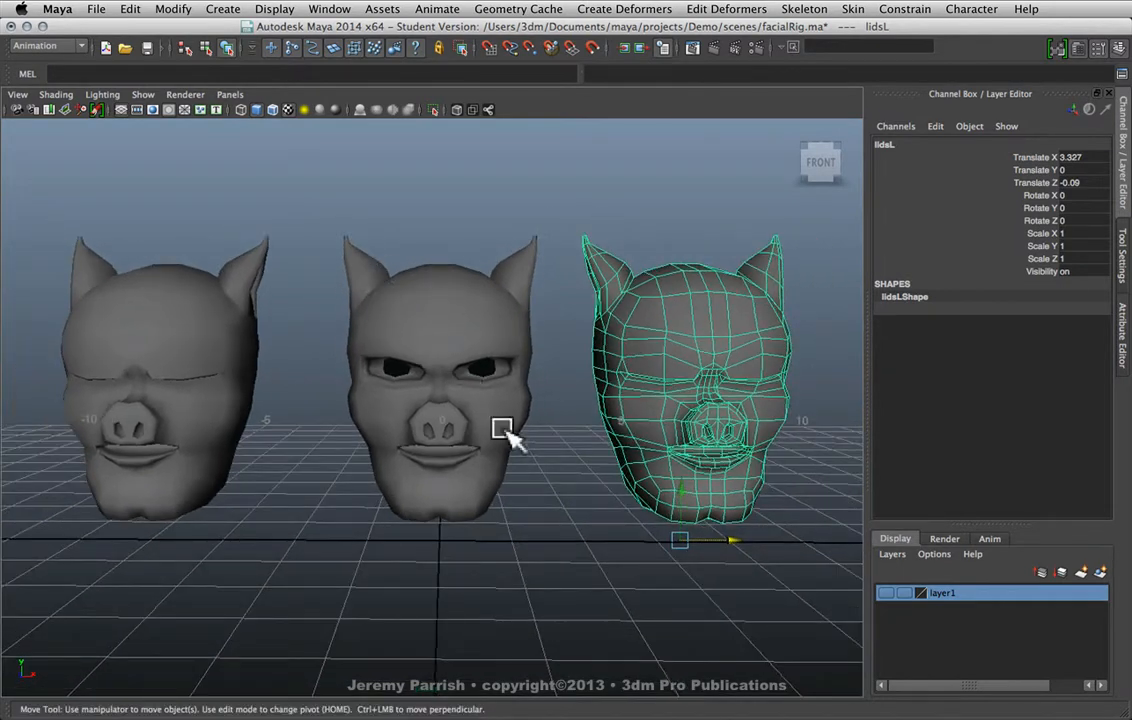
pyautogui.click(578, 452)
pyautogui.click(620, 350)
pyautogui.scroll(5, 620, 325)
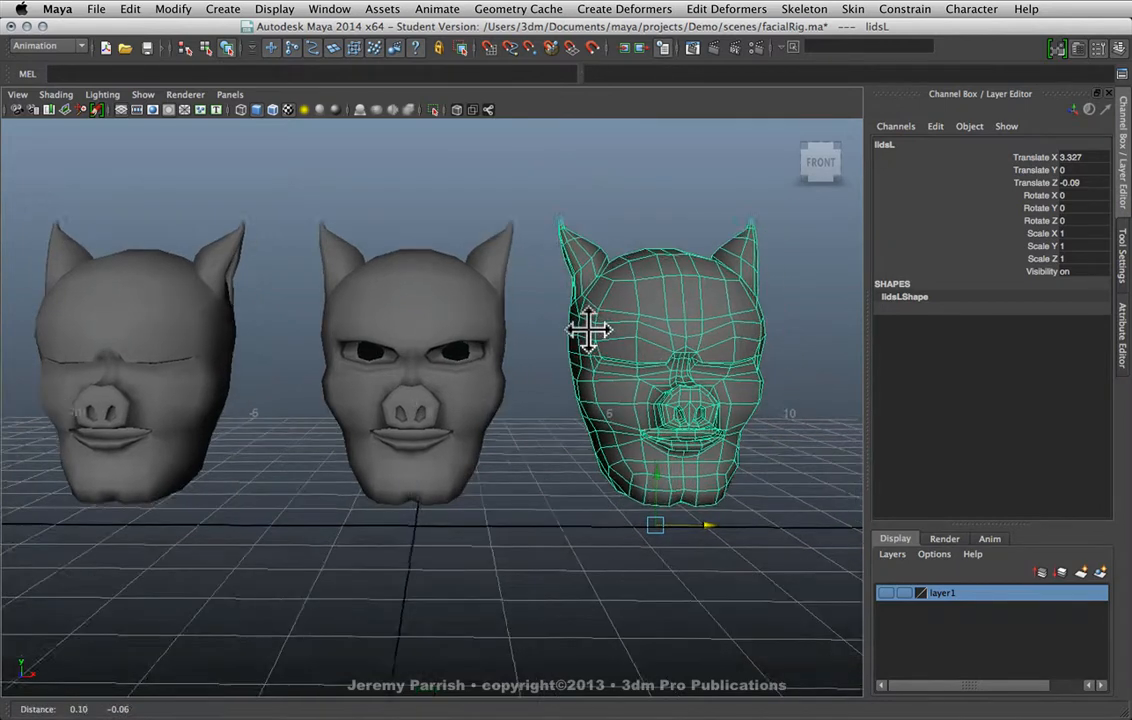
pyautogui.scroll(2, 580, 436)
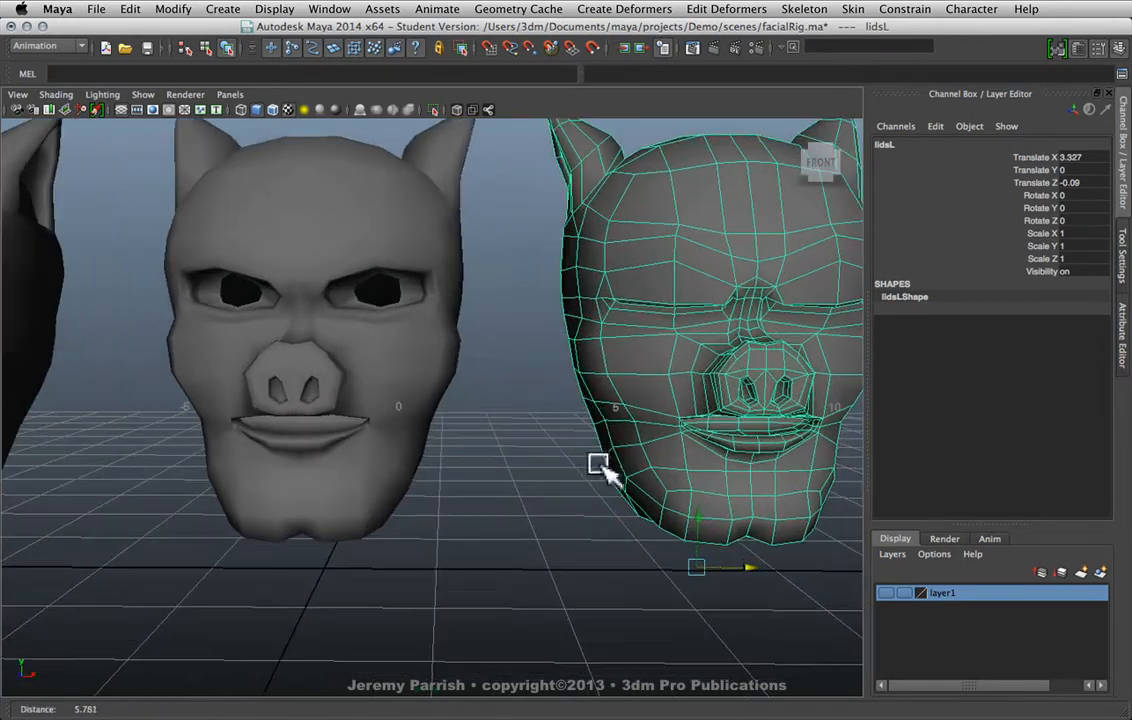
pyautogui.keyDown('alt'); pyautogui.moveTo(589, 424); pyautogui.dragTo(398, 445, button='middle'); pyautogui.keyUp('alt')
pyautogui.scroll(-2, 560, 408)
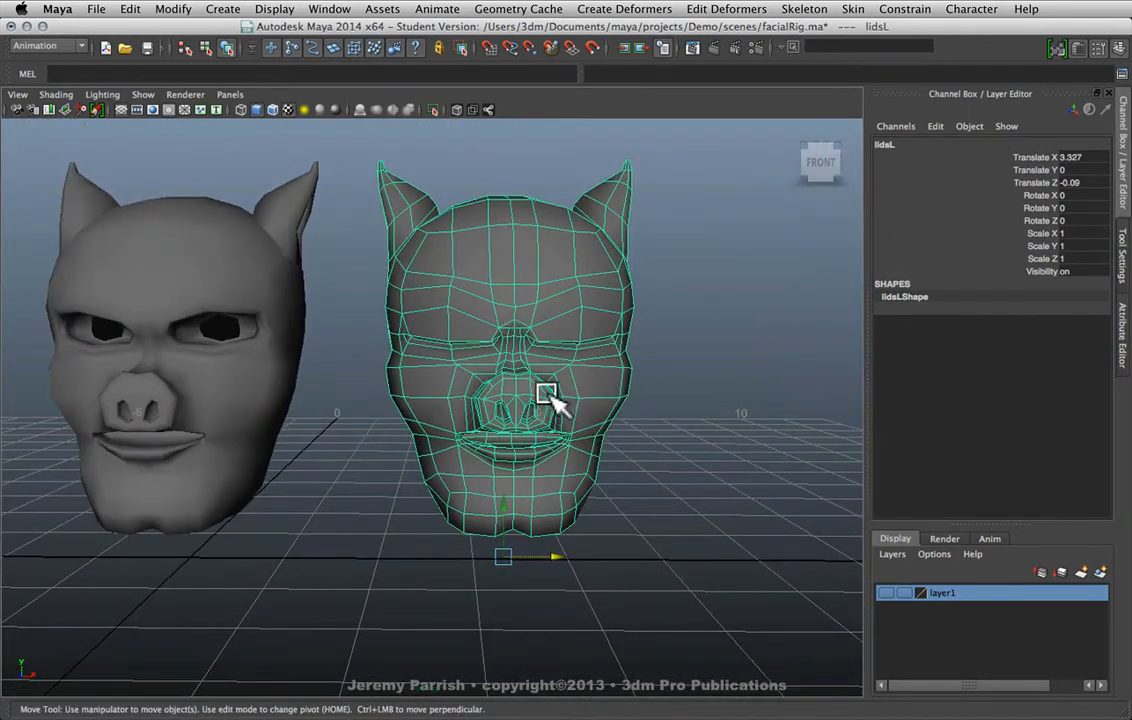
pyautogui.moveTo(425, 383); pyautogui.dragTo(405, 395, button='right')
pyautogui.click(398, 390)
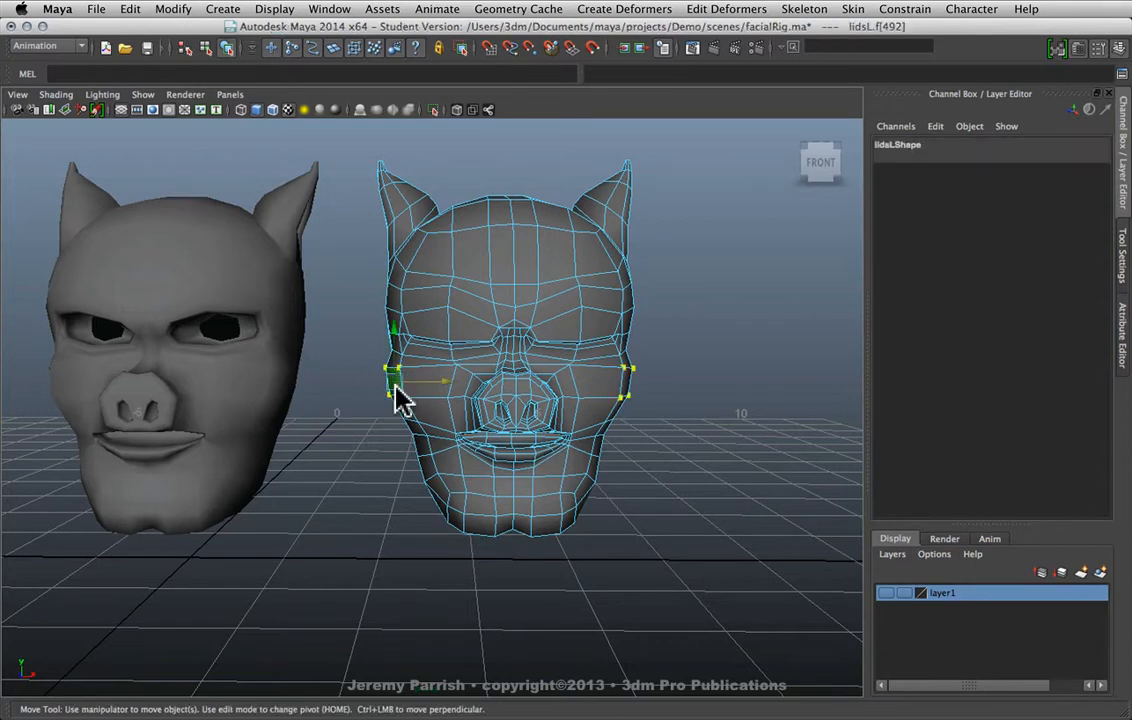
pyautogui.moveTo(443, 389); pyautogui.dragTo(460, 372)
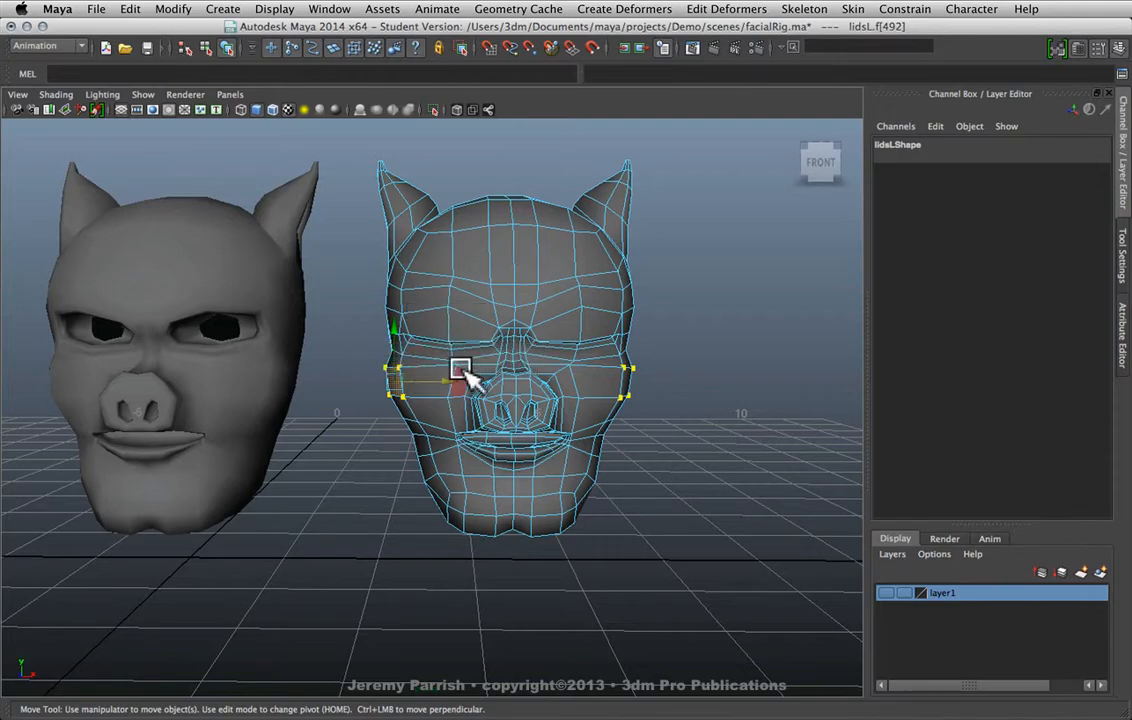
pyautogui.scroll(10, 409, 397)
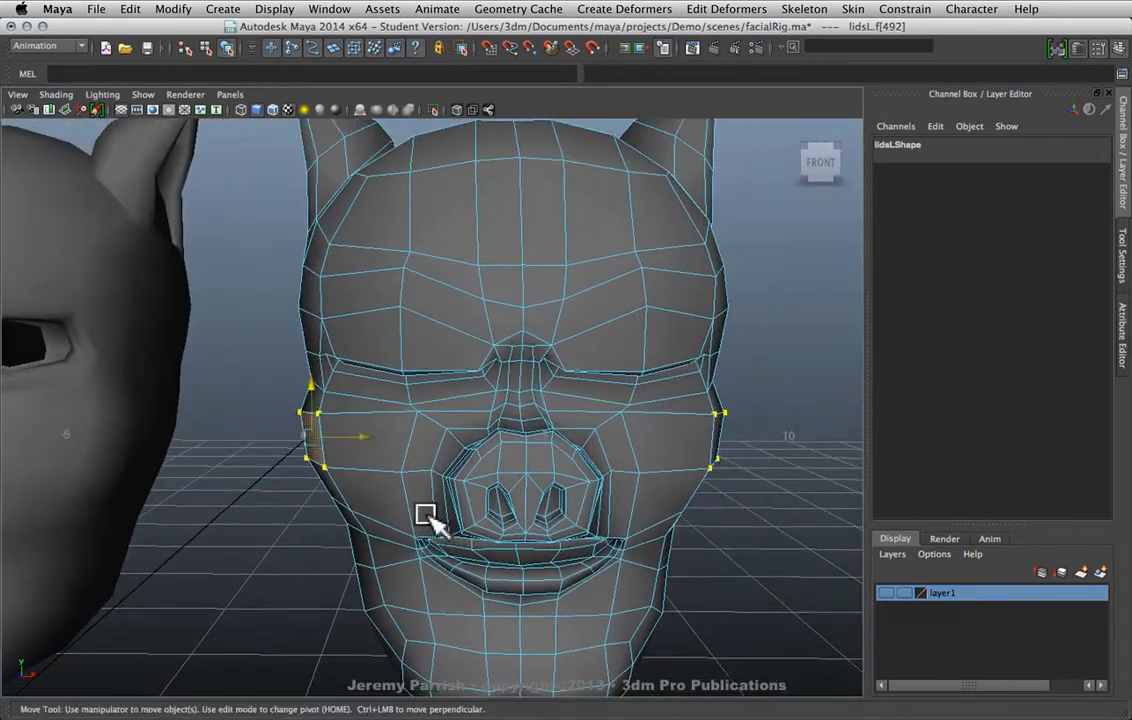
pyautogui.keyDown('alt'); pyautogui.moveTo(427, 517); pyautogui.dragTo(226, 489); pyautogui.keyUp('alt')
pyautogui.scroll(-10, 226, 489)
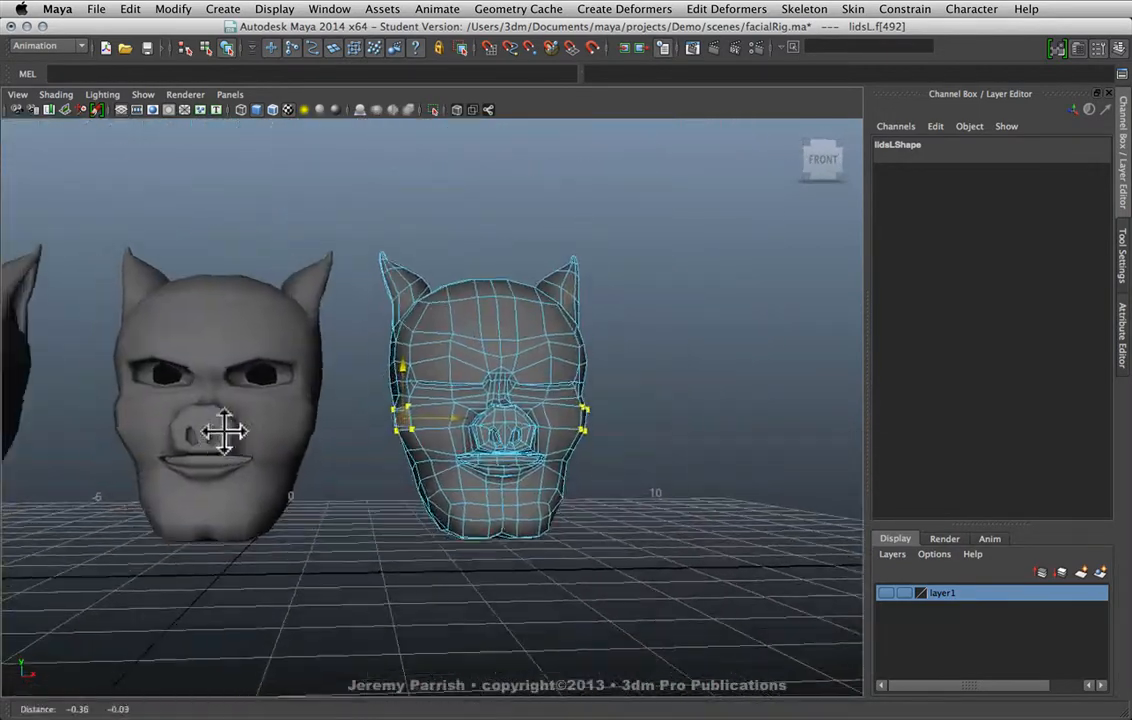
pyautogui.keyDown('alt'); pyautogui.moveTo(222, 430); pyautogui.dragTo(352, 455, button='middle'); pyautogui.keyUp('alt')
# Compare the open-eyed base head with the two closed-eyelid heads on either side of it.
pyautogui.click(349, 424)
pyautogui.keyDown('alt'); pyautogui.moveTo(347, 422); pyautogui.dragTo(204, 396, button='right'); pyautogui.keyUp('alt')
pyautogui.keyDown('alt'); pyautogui.moveTo(204, 396); pyautogui.dragTo(257, 411, button='middle'); pyautogui.keyUp('alt')
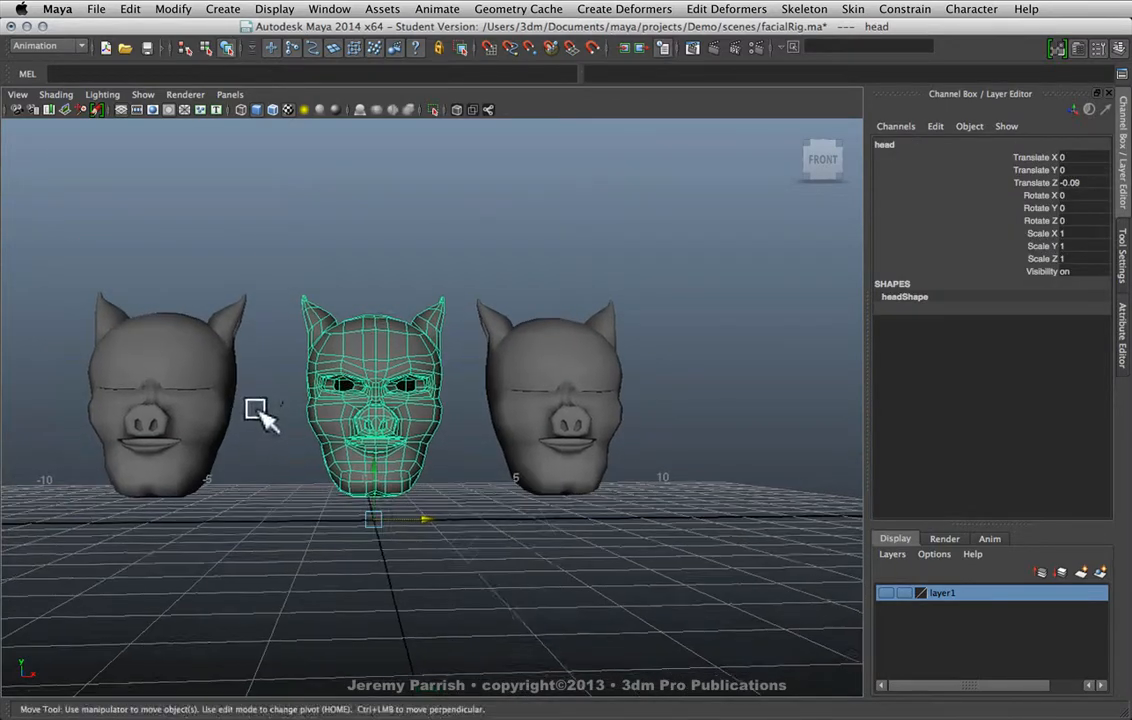
pyautogui.keyDown('alt'); pyautogui.moveTo(257, 411); pyautogui.dragTo(244, 428); pyautogui.keyUp('alt')
pyautogui.click(500, 315)
pyautogui.click(170, 360)
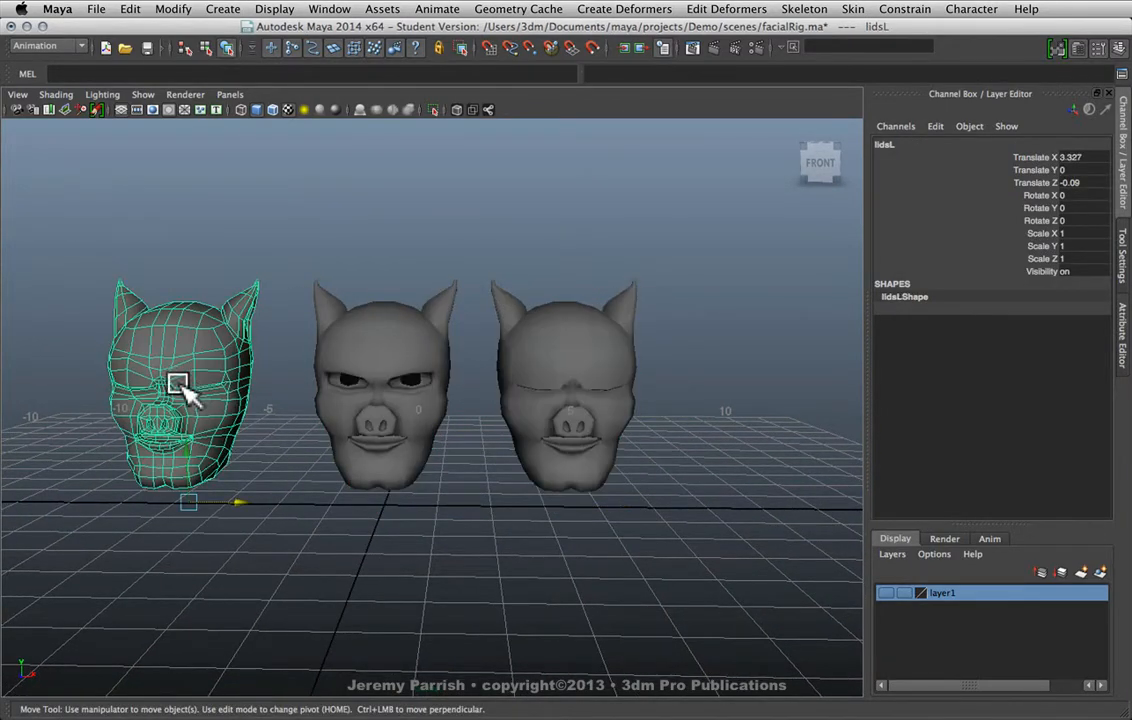
pyautogui.click(570, 378)
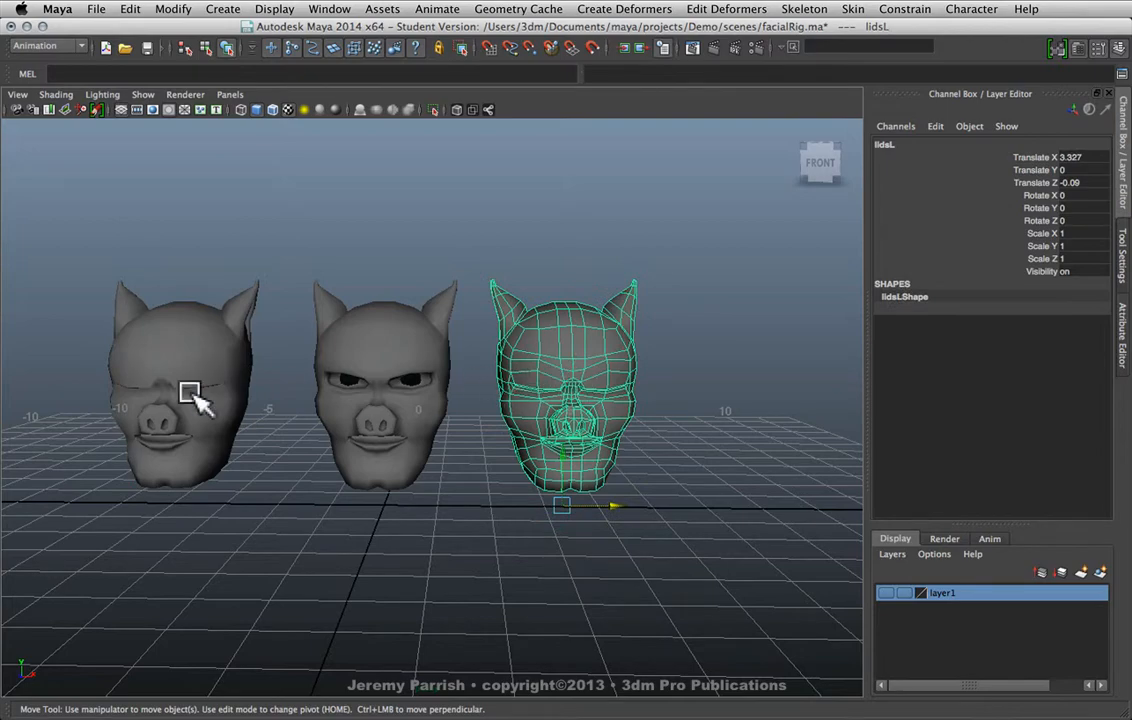
pyautogui.keyDown('alt'); pyautogui.moveTo(189, 391); pyautogui.dragTo(286, 430, button='middle'); pyautogui.keyUp('alt')
pyautogui.keyDown('alt'); pyautogui.moveTo(286, 430); pyautogui.dragTo(303, 485, button='right'); pyautogui.keyUp('alt')
pyautogui.keyDown('alt'); pyautogui.moveTo(303, 485); pyautogui.dragTo(294, 424, button='middle'); pyautogui.keyUp('alt')
pyautogui.keyDown('alt'); pyautogui.moveTo(294, 424); pyautogui.dragTo(352, 544, button='right'); pyautogui.keyUp('alt')
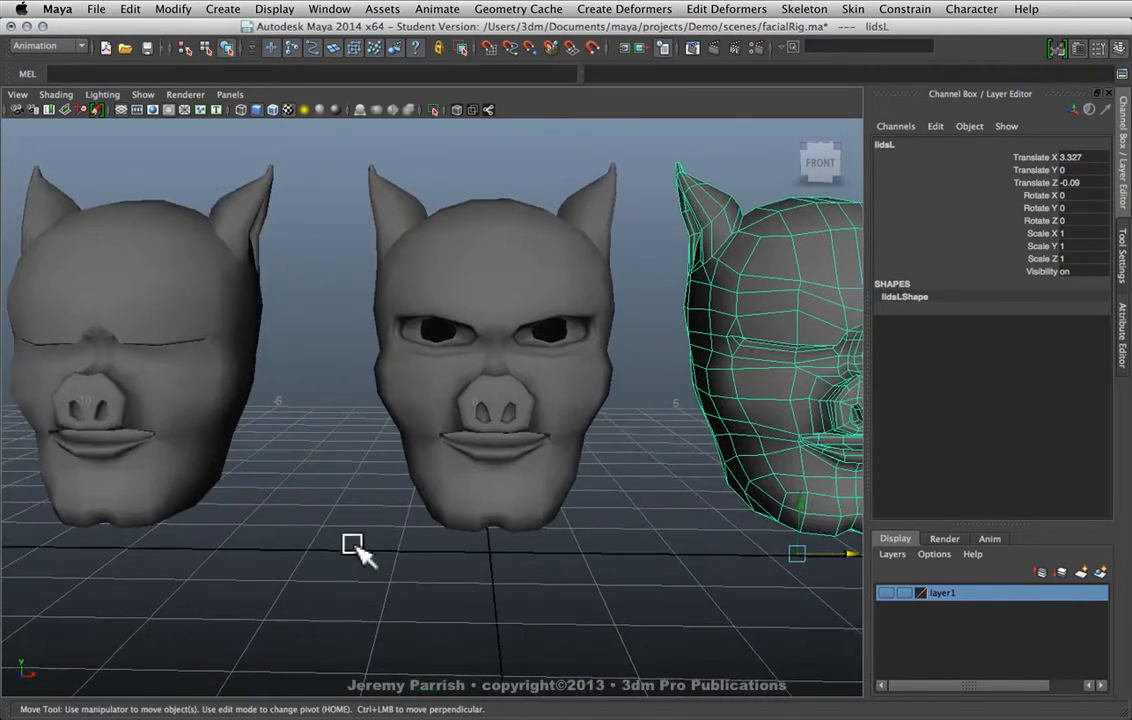
pyautogui.keyDown('alt'); pyautogui.moveTo(430, 526); pyautogui.dragTo(343, 508, button='right'); pyautogui.keyUp('alt')
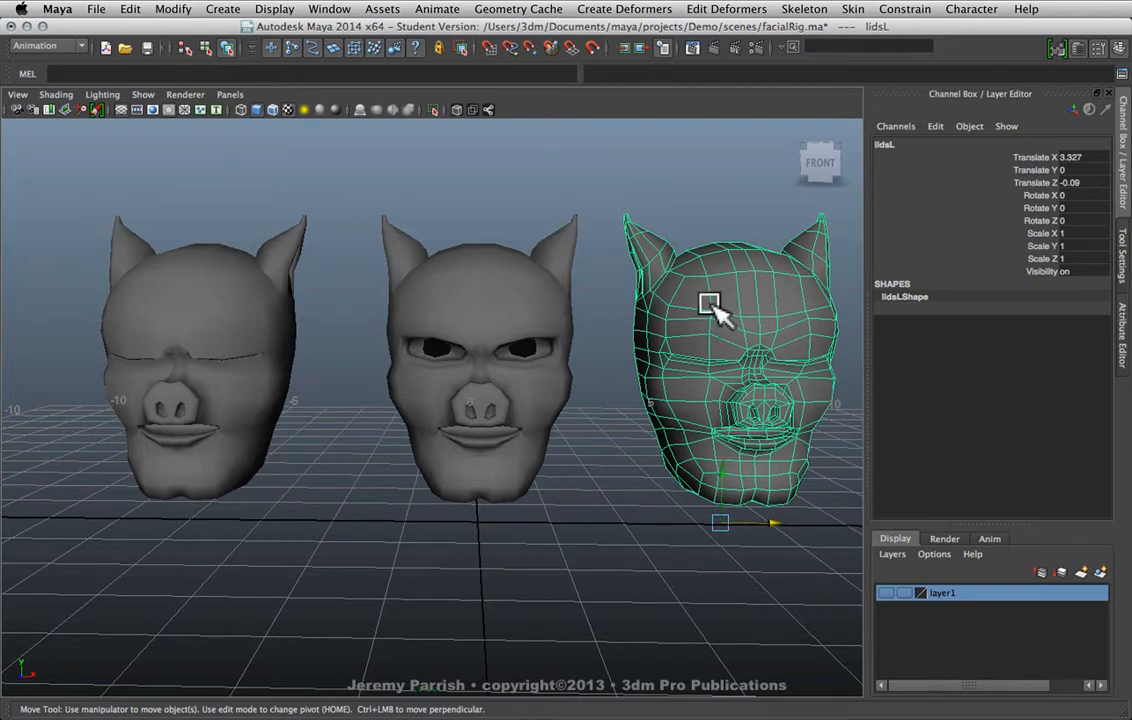
# Select the lidsR and lidsL target heads, adding the open-eyed base head last.
pyautogui.click(128, 296)
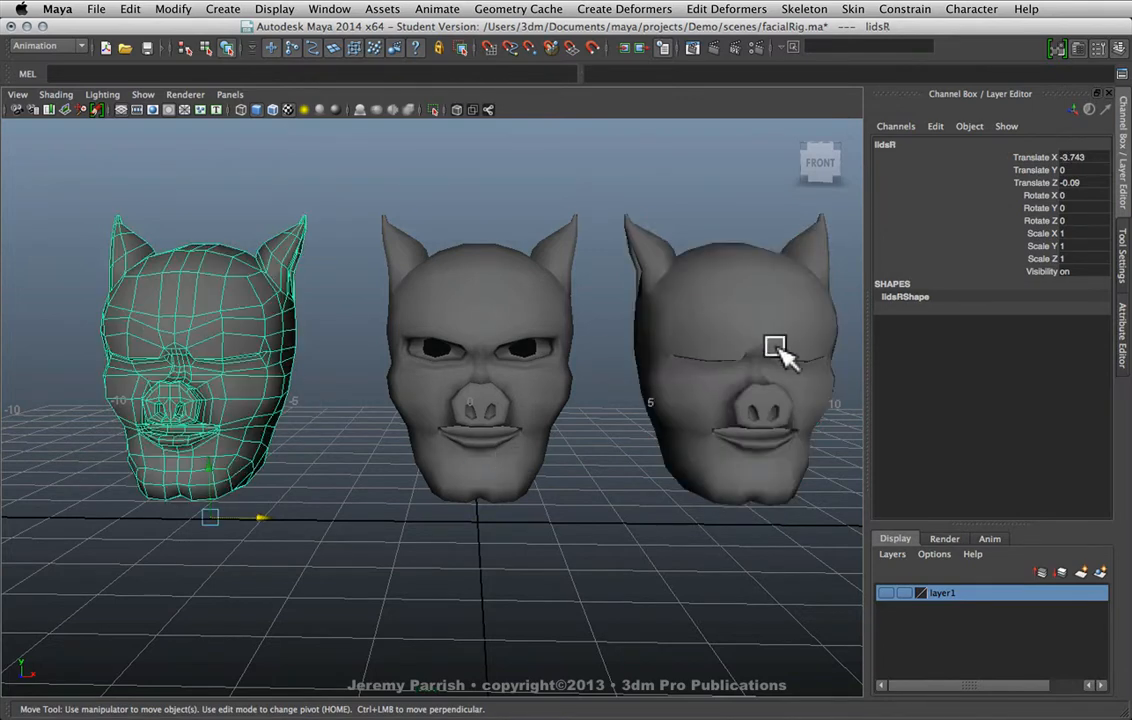
pyautogui.click(776, 350)
pyautogui.click(563, 333)
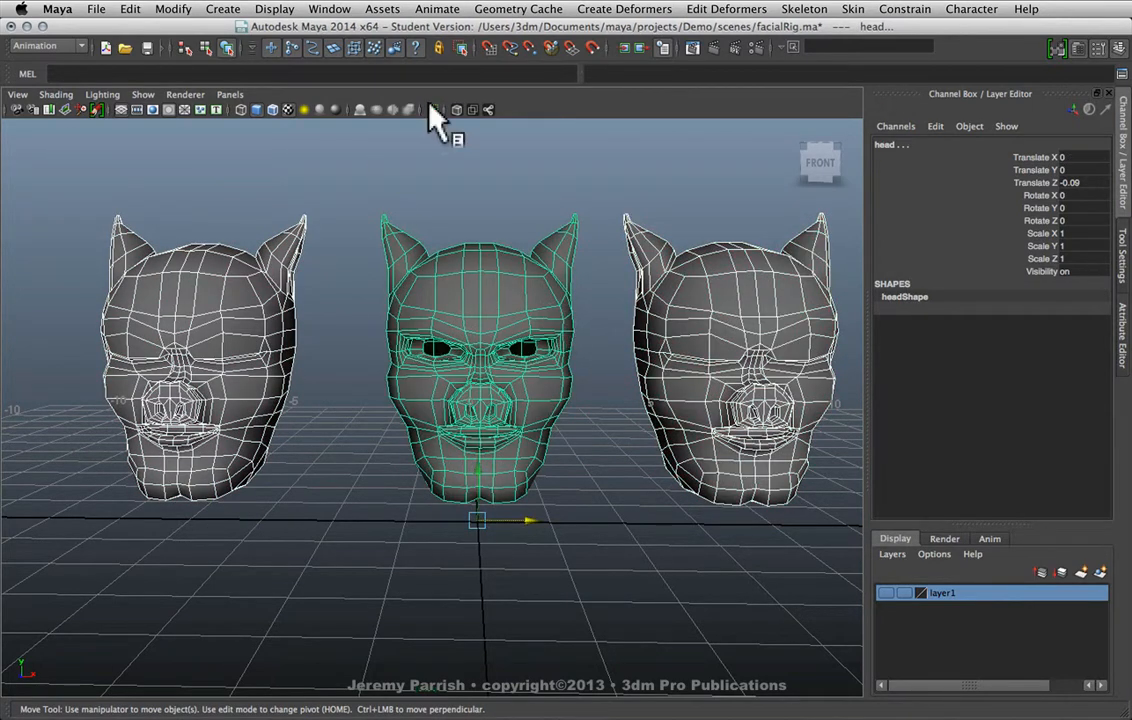
# Create a blend shape named eyelids from the selected heads with the deformation order set to Parallel.
pyautogui.click(233, 12)
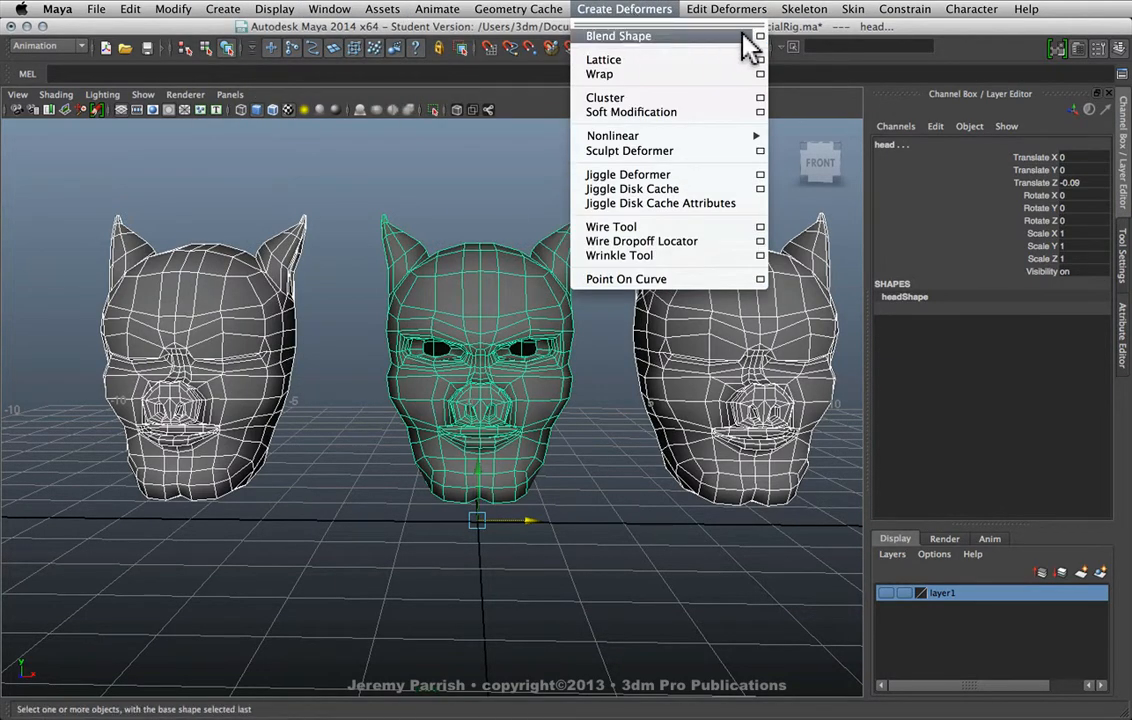
pyautogui.click(760, 36)
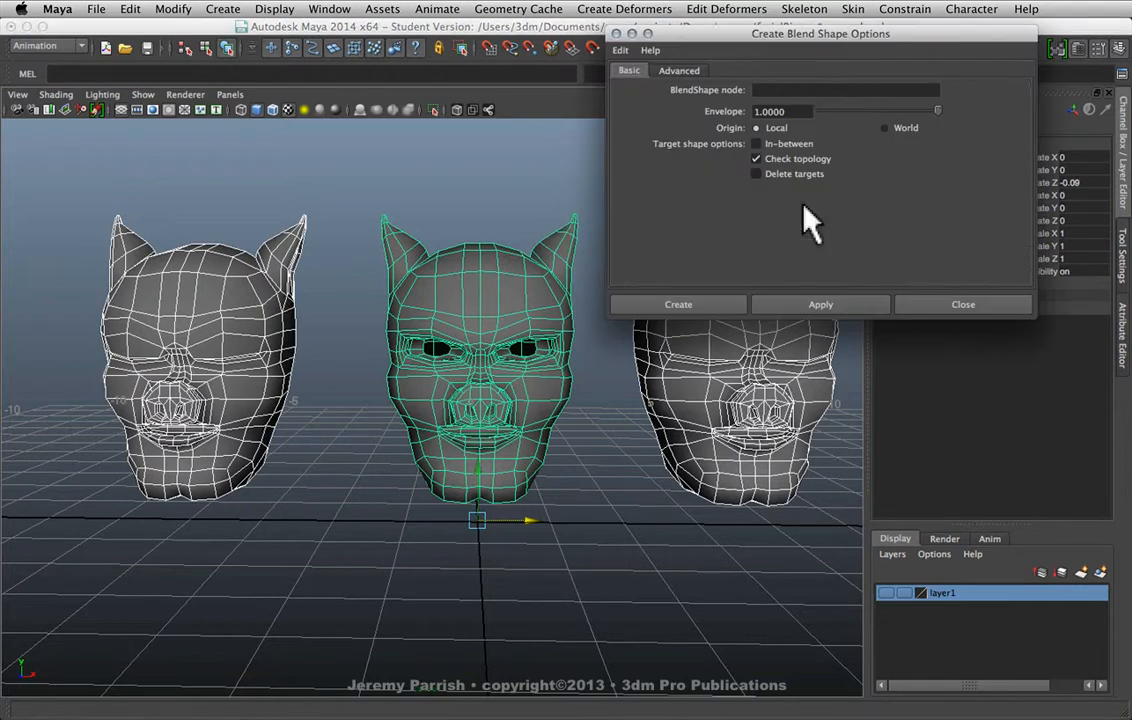
pyautogui.click(679, 71)
pyautogui.click(785, 91)
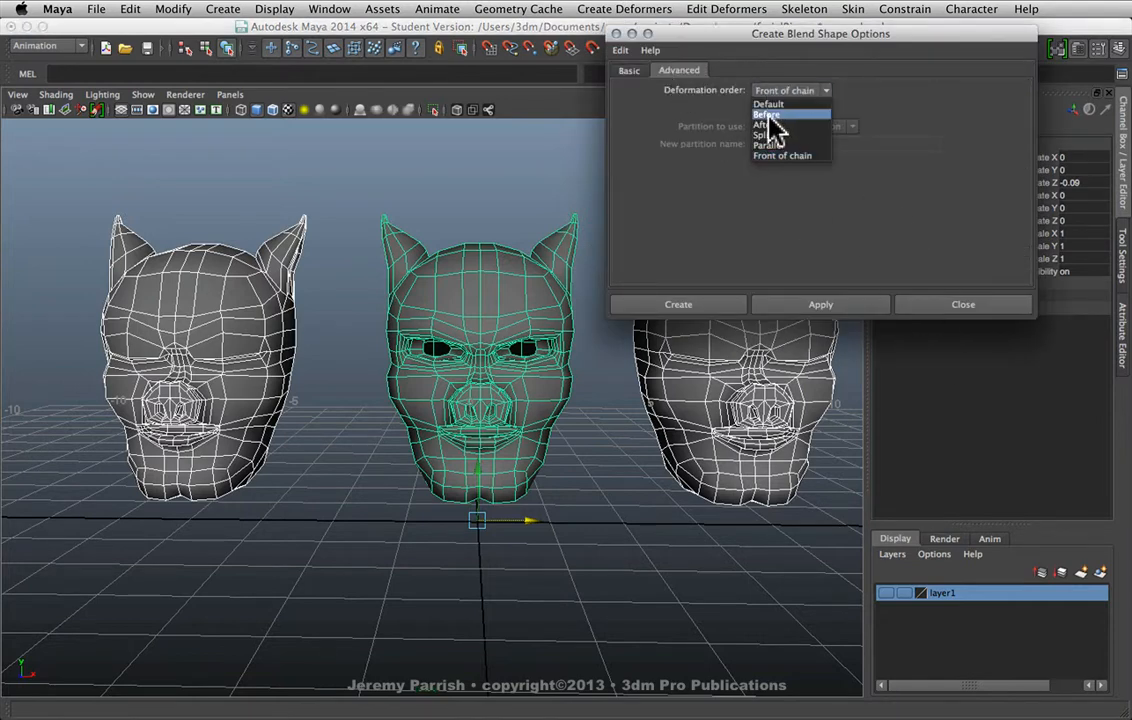
pyautogui.click(776, 146)
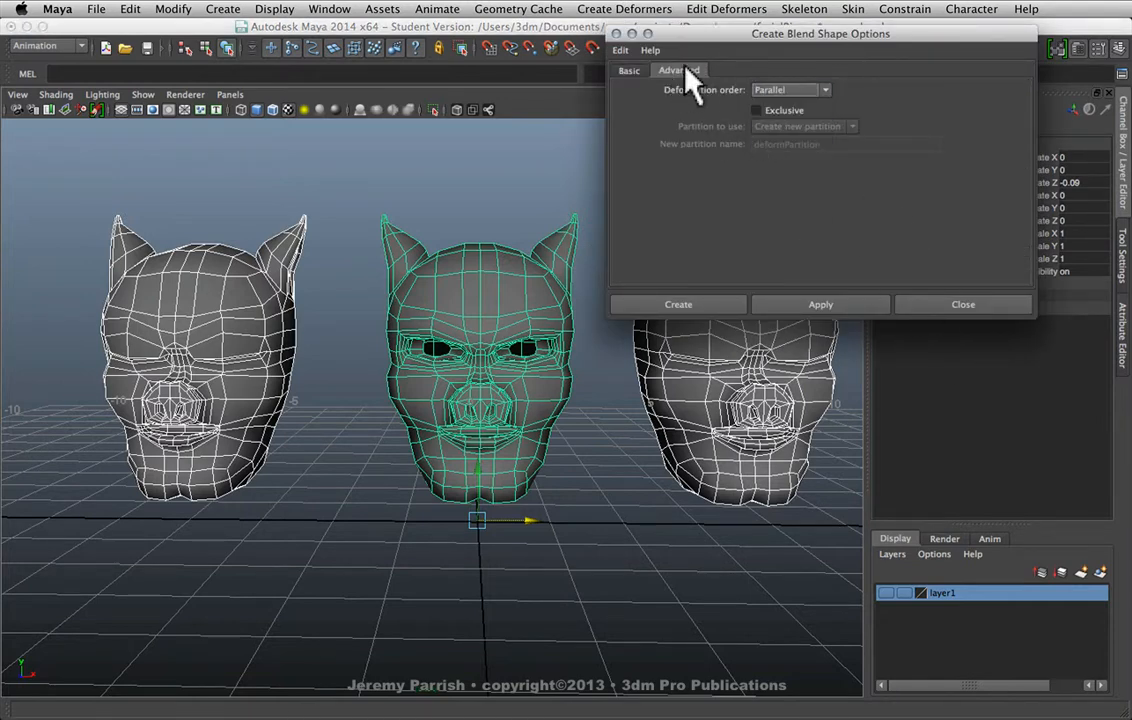
pyautogui.click(630, 71)
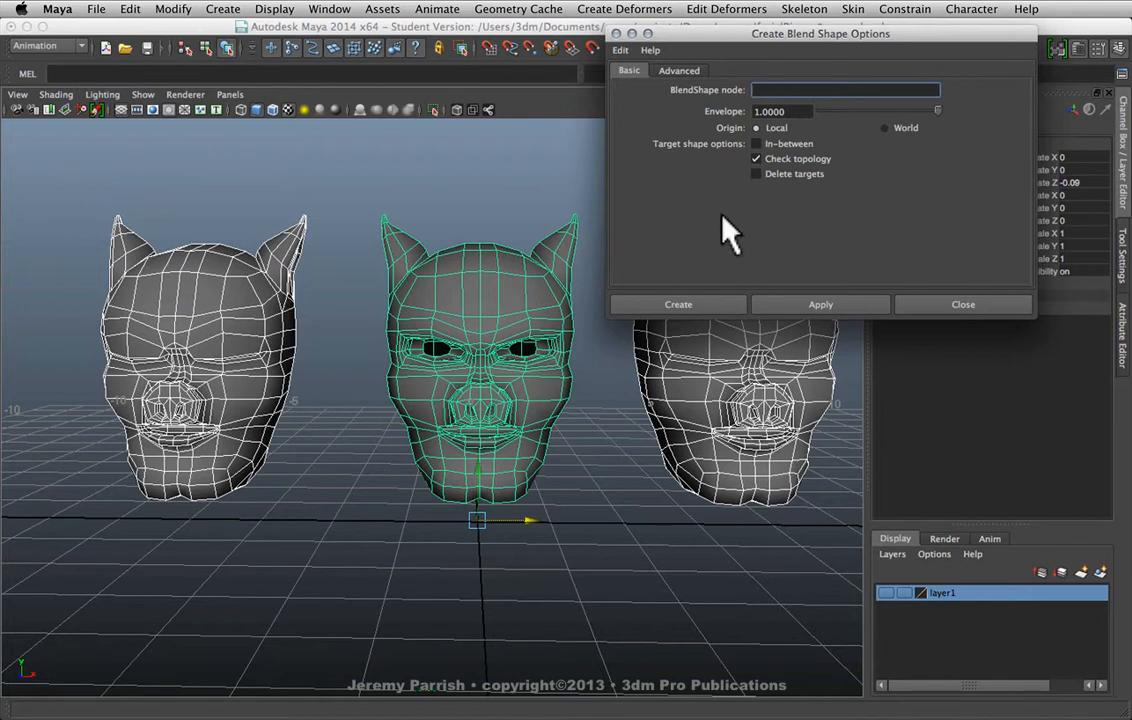
pyautogui.write('eyelids')
pyautogui.click(672, 305)
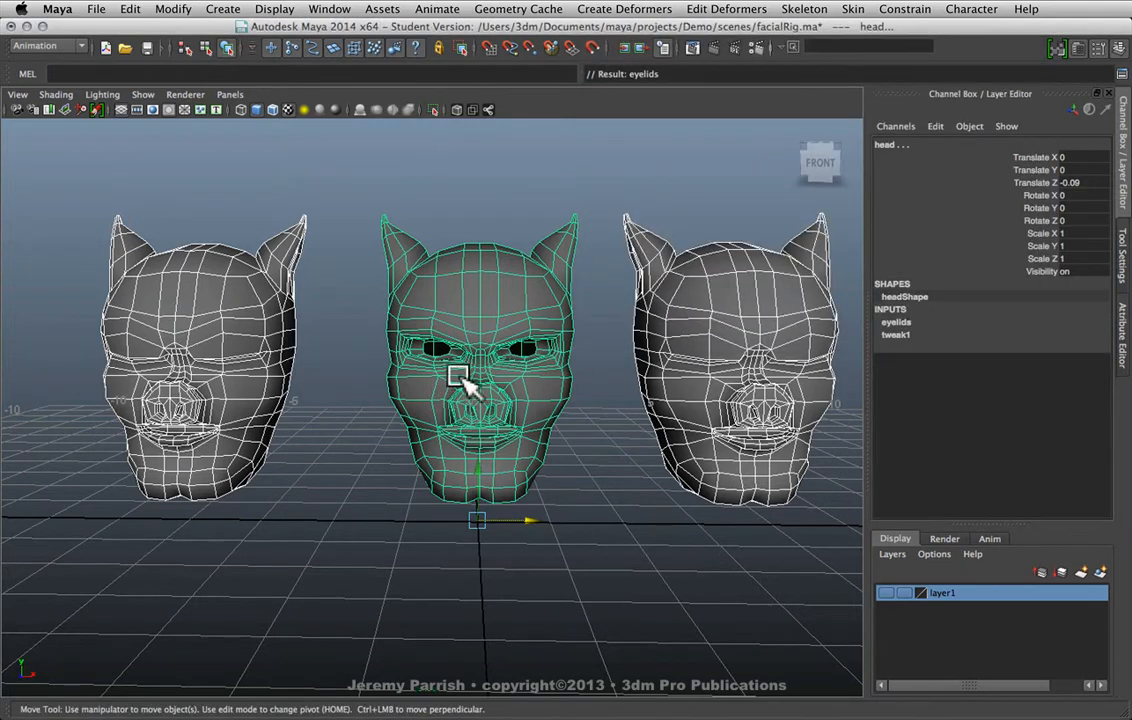
# Open the Blend Shape editor for the base head, shrink its window and place it clear of the three heads.
pyautogui.click(505, 279)
pyautogui.click(218, 9)
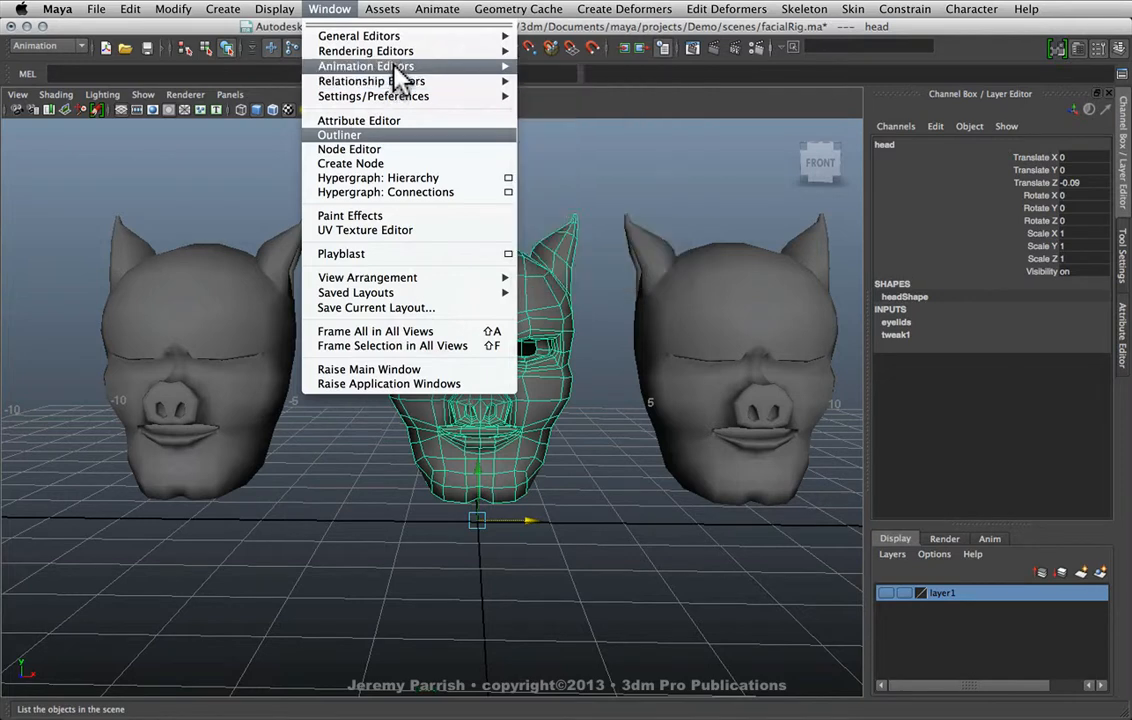
pyautogui.moveTo(395, 66)
pyautogui.click(595, 146)
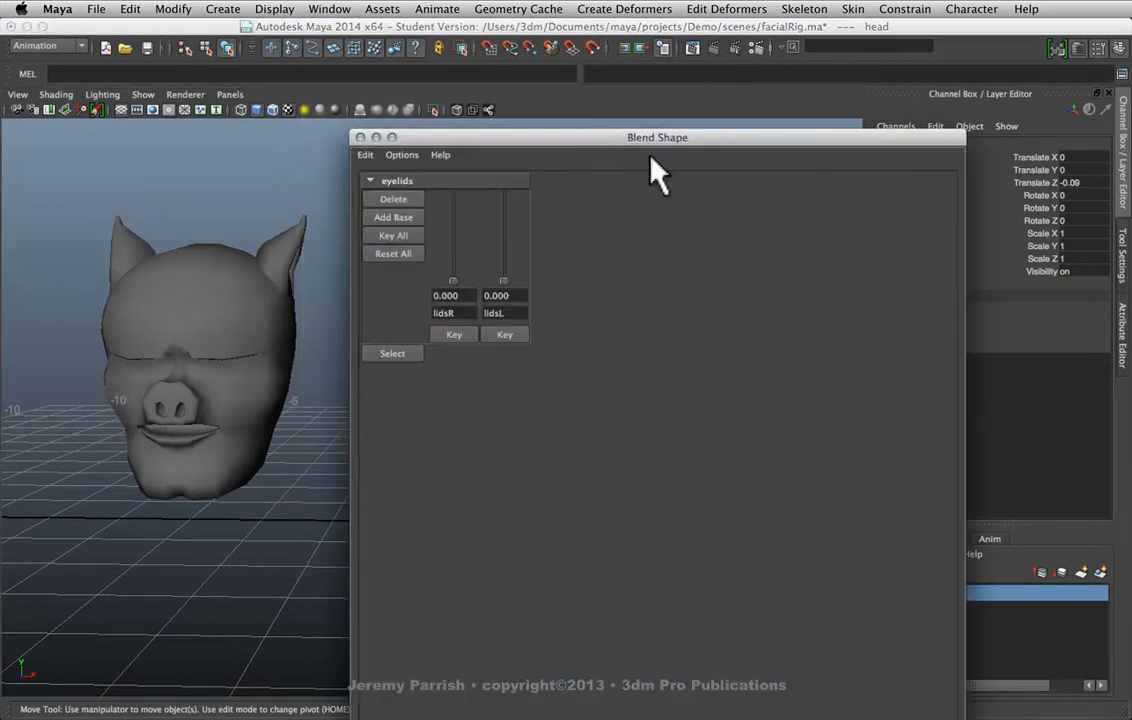
pyautogui.moveTo(675, 142); pyautogui.dragTo(884, 117)
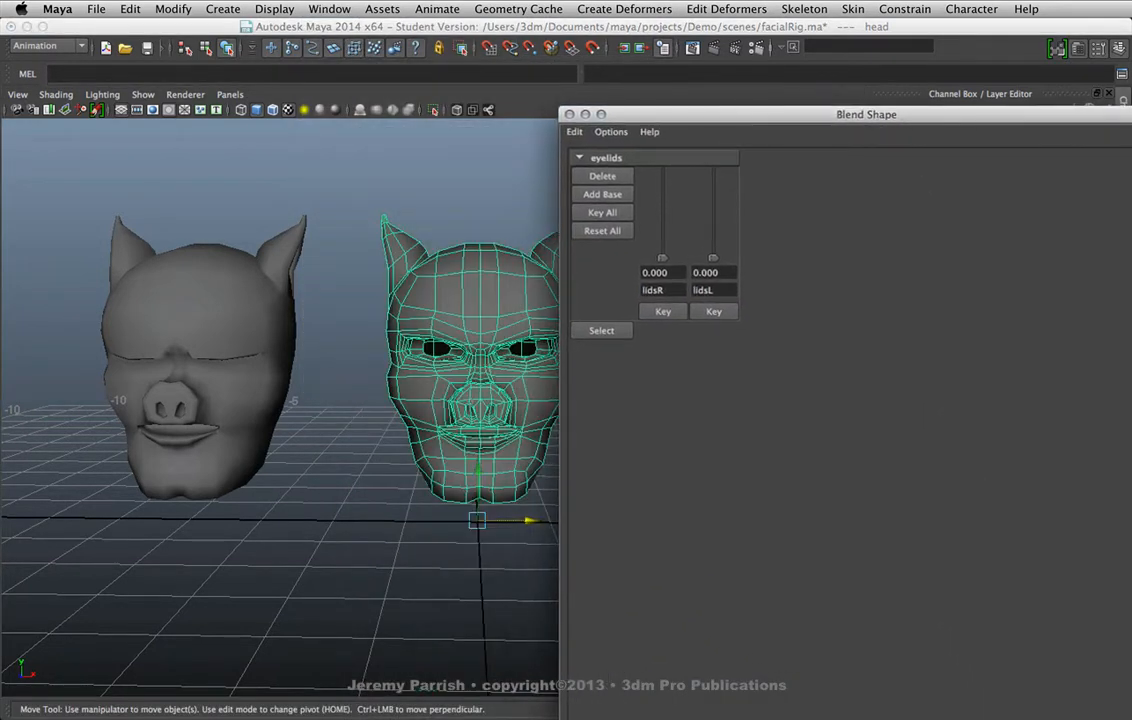
pyautogui.moveTo(1128, 716); pyautogui.dragTo(905, 404)
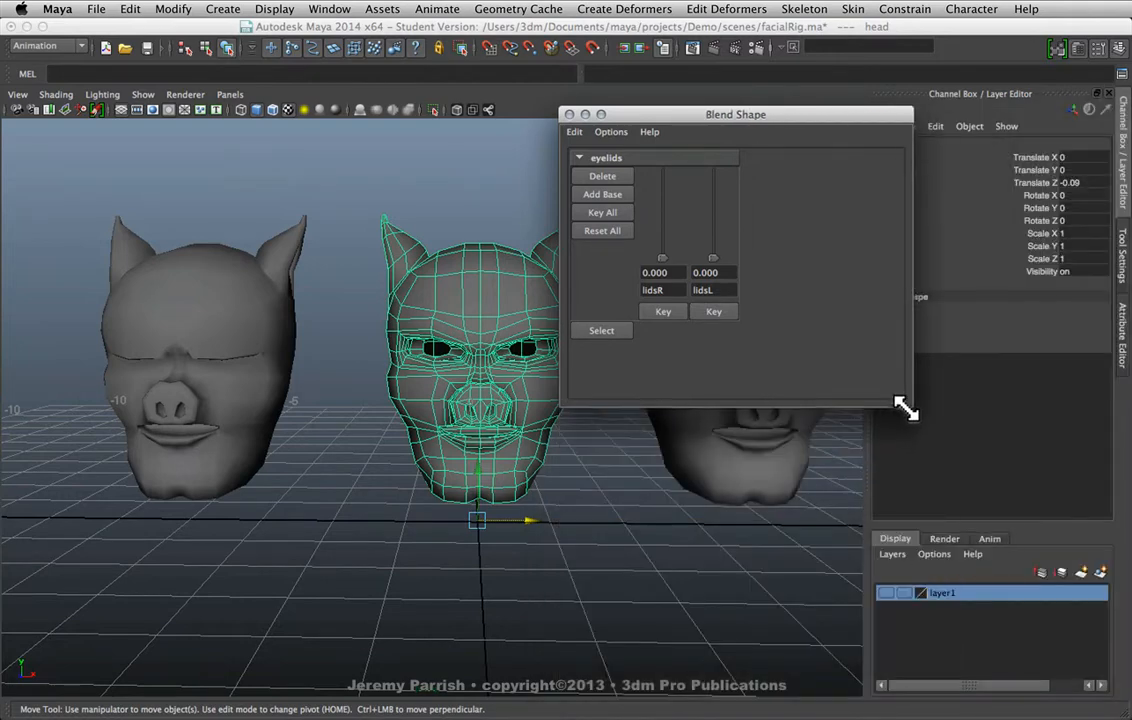
pyautogui.moveTo(798, 115); pyautogui.dragTo(1113, 165)
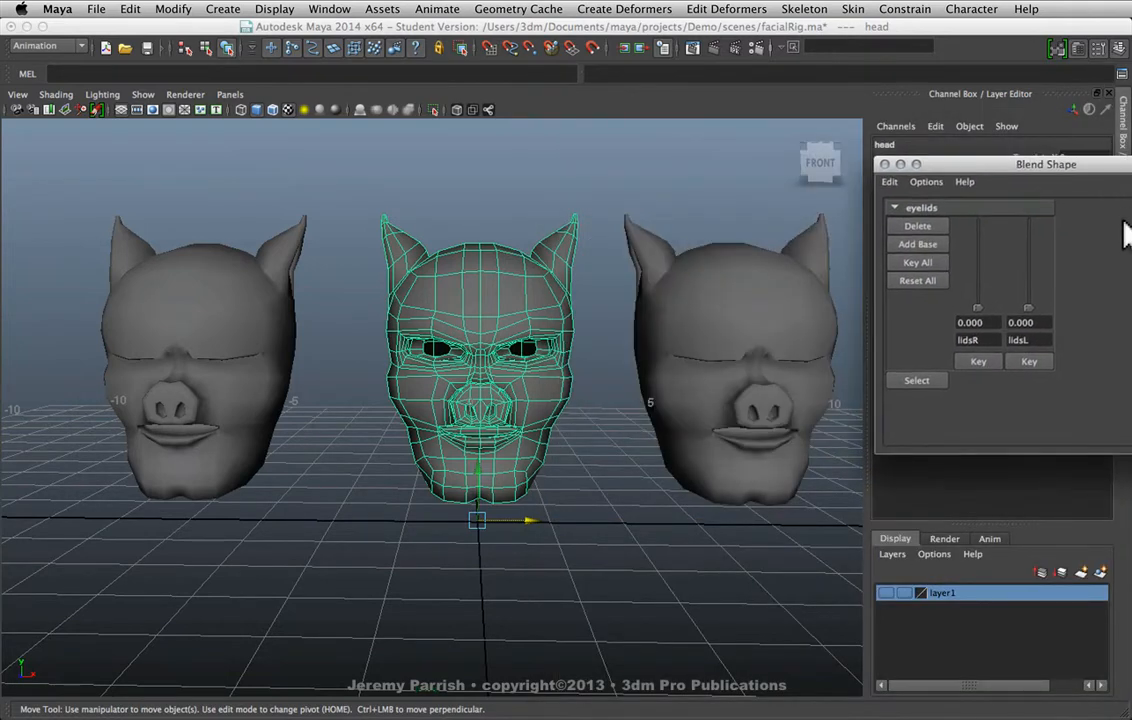
# Test the lidsR and lidsL blend shape sliders, return both to 0 and clear the selection.
pyautogui.moveTo(975, 305); pyautogui.dragTo(1024, 360)
pyautogui.moveTo(1030, 312); pyautogui.dragTo(1040, 425)
pyautogui.click(400, 538)
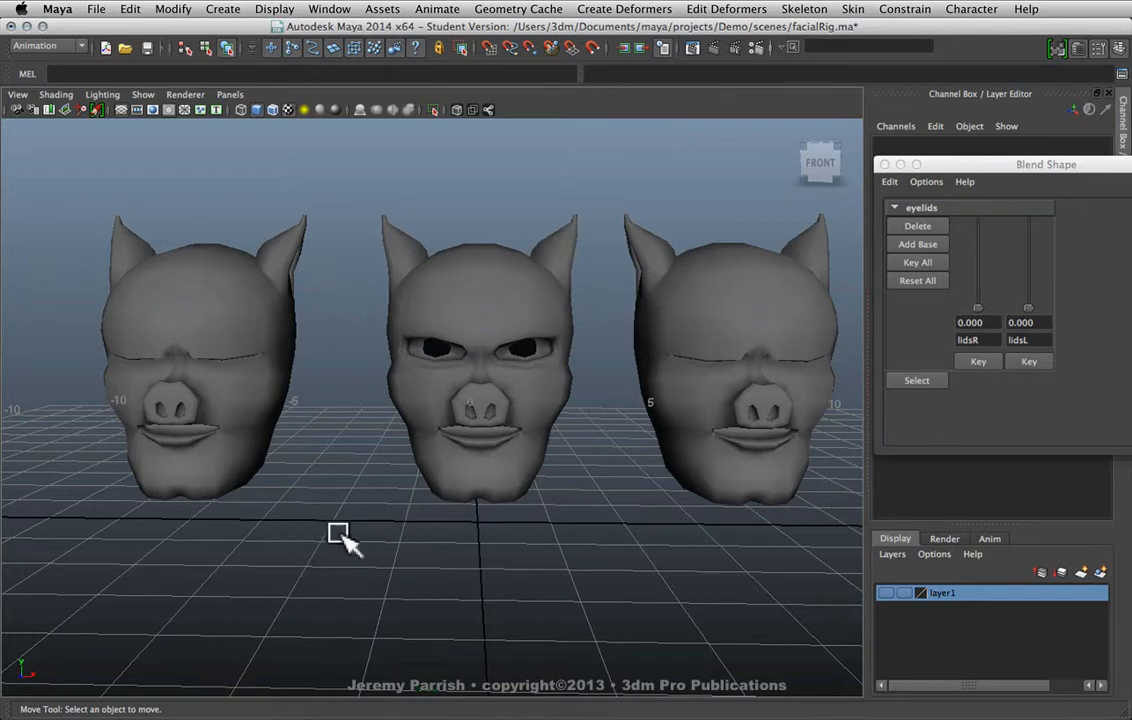
# Examine the lidsR head close up and compare its eyelids with the open-eyed base head.
pyautogui.click(243, 369)
pyautogui.keyDown('alt'); pyautogui.moveTo(256, 385); pyautogui.dragTo(374, 427, button='middle'); pyautogui.keyUp('alt')
pyautogui.keyDown('alt'); pyautogui.moveTo(374, 427); pyautogui.dragTo(437, 555, button='right'); pyautogui.keyUp('alt')
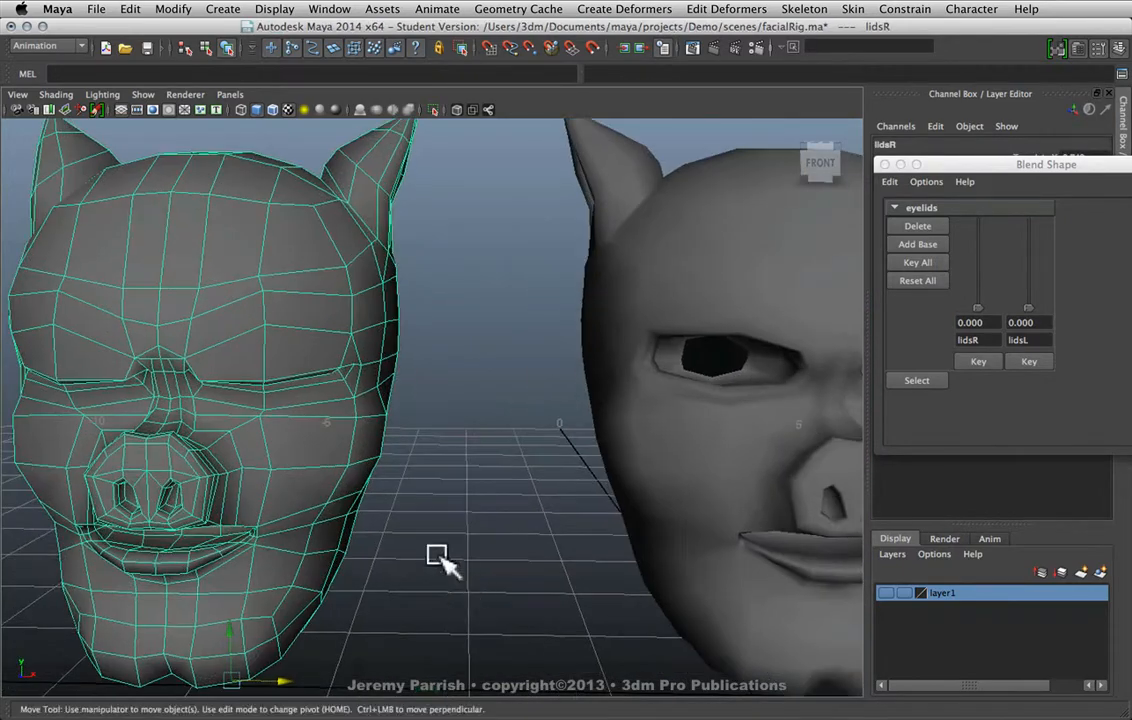
pyautogui.keyDown('alt'); pyautogui.moveTo(437, 555); pyautogui.dragTo(559, 465, button='middle'); pyautogui.keyUp('alt')
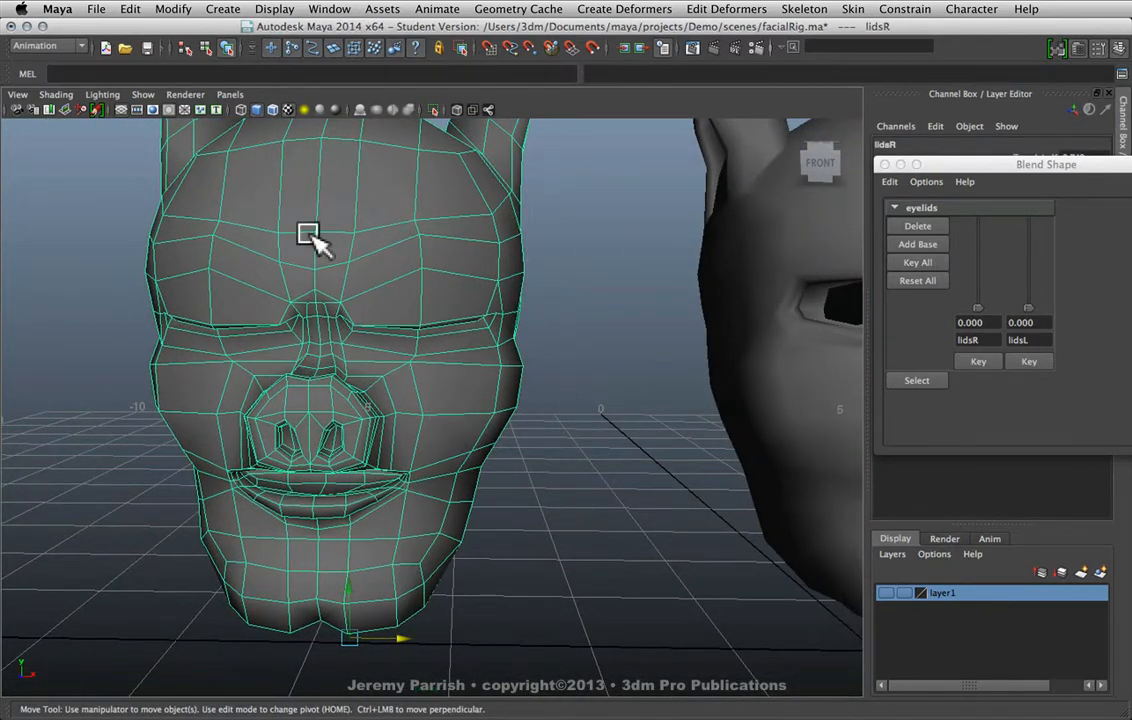
pyautogui.keyDown('alt'); pyautogui.moveTo(467, 382); pyautogui.dragTo(358, 335, button='right'); pyautogui.keyUp('alt')
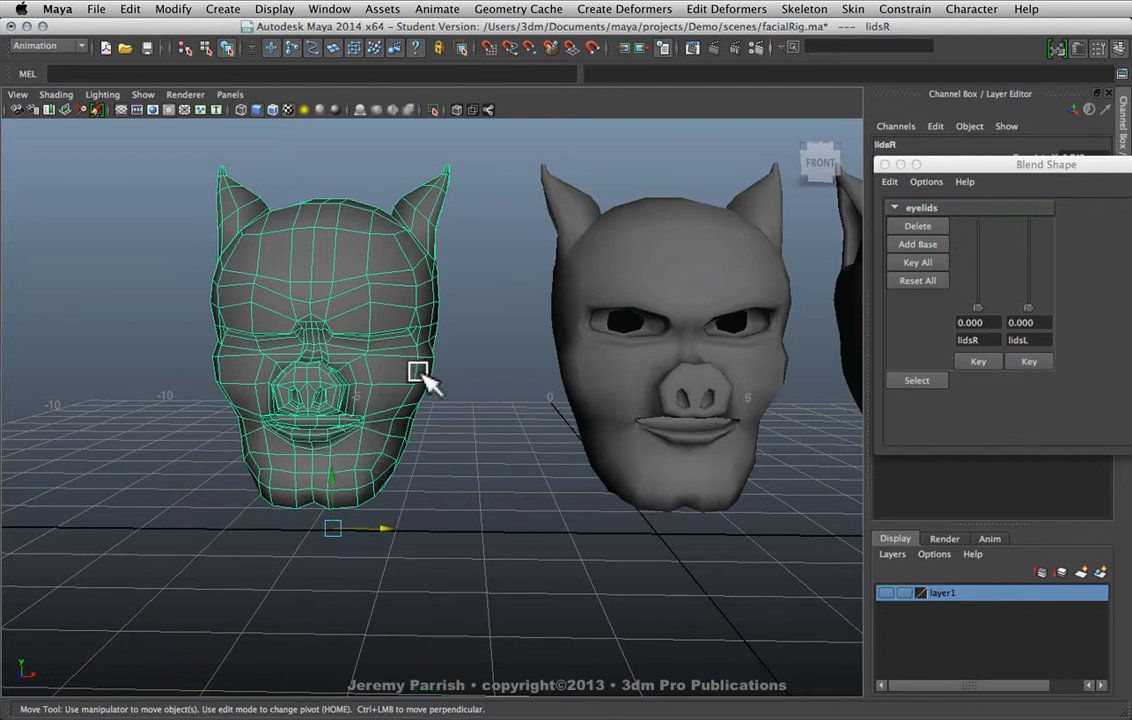
pyautogui.click(614, 366)
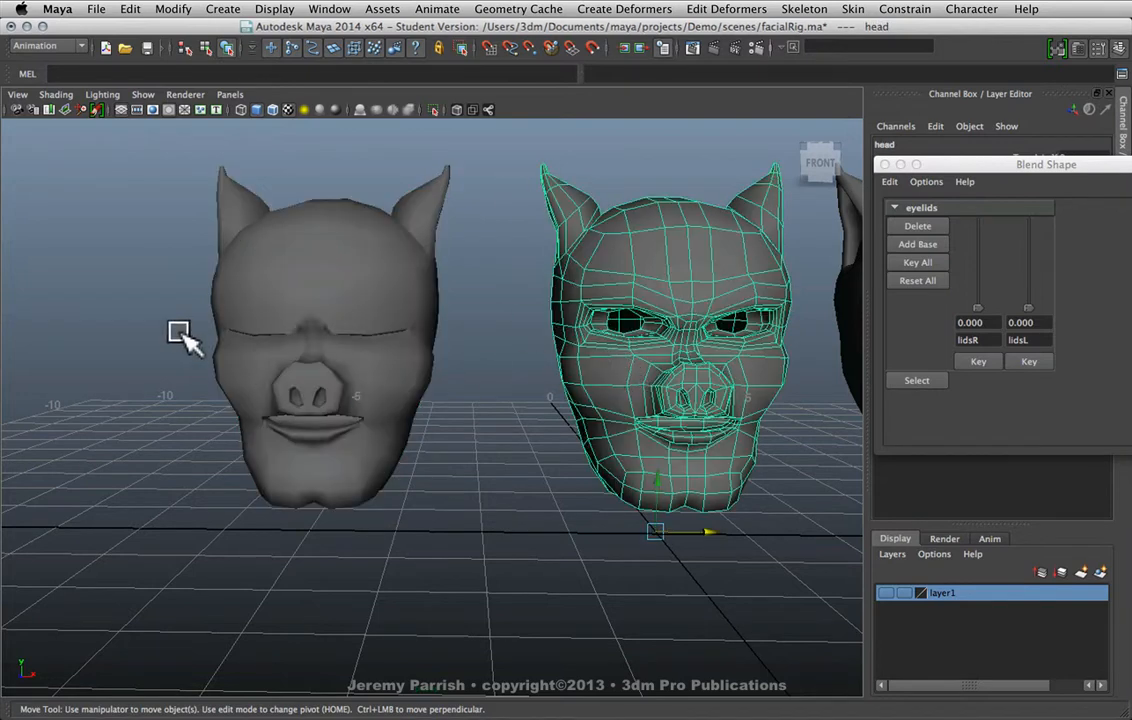
# Select the vertices around the eyes and nose of the lidsR head and move the Blend Shape window off the Channel Box.
pyautogui.click(230, 323)
pyautogui.moveTo(392, 318); pyautogui.dragTo(343, 310, button='right')
pyautogui.moveTo(455, 395); pyautogui.dragTo(370, 330)
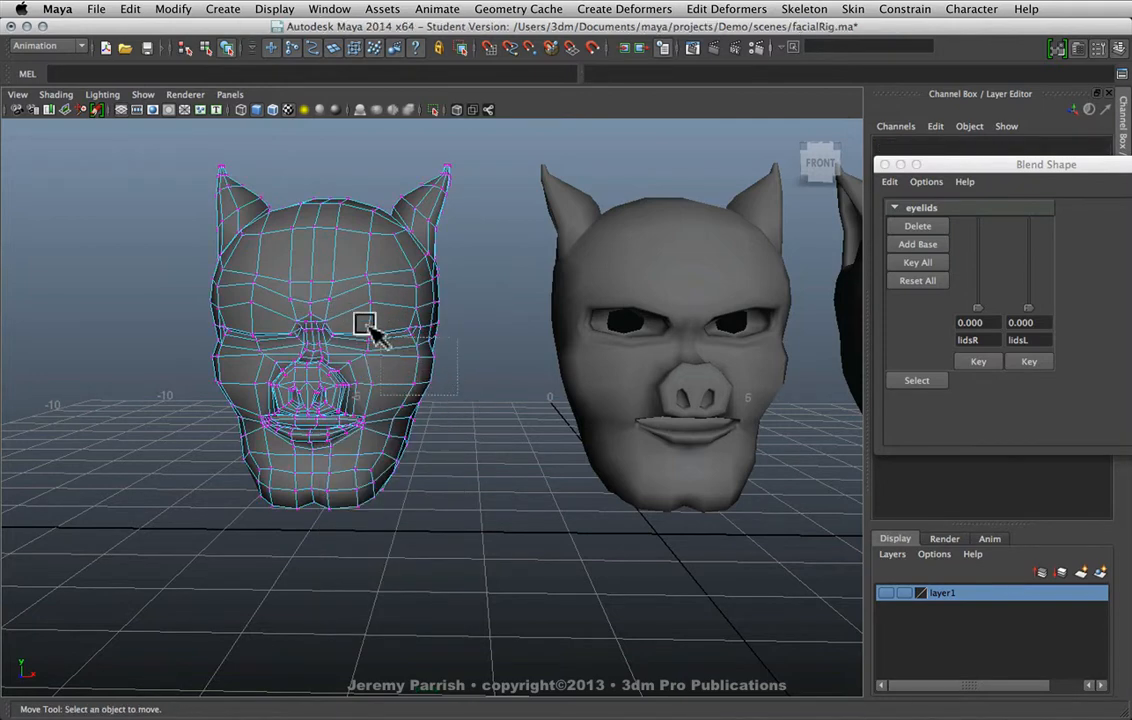
pyautogui.moveTo(312, 262); pyautogui.dragTo(314, 265)
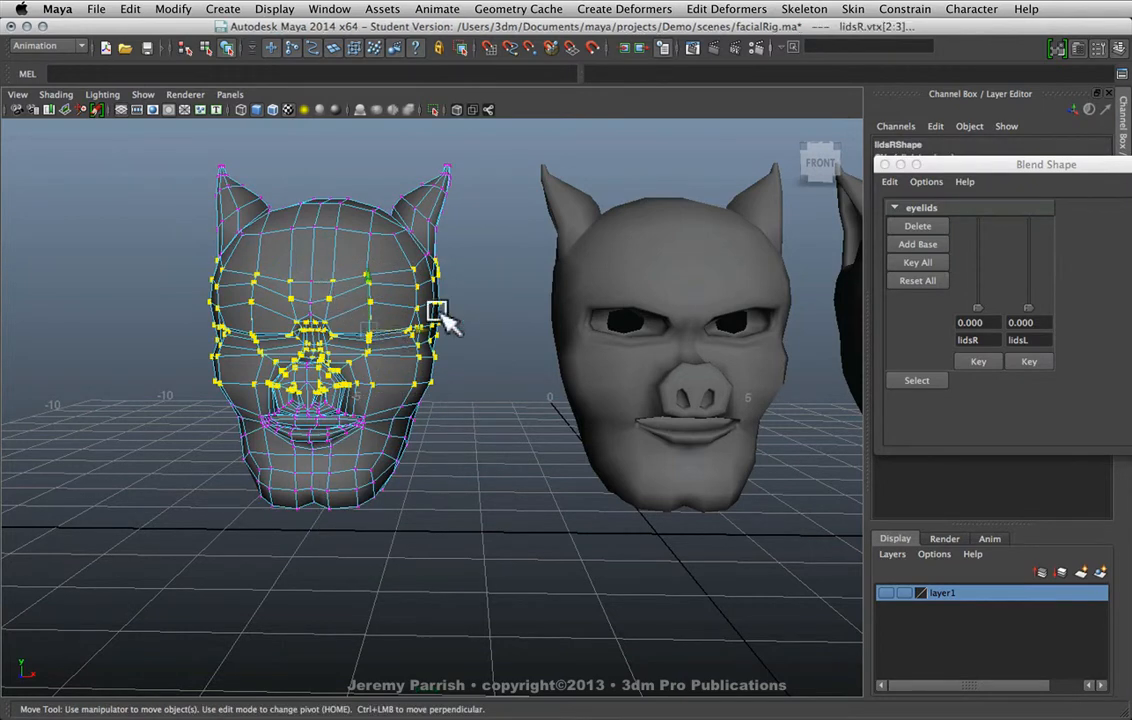
pyautogui.moveTo(1037, 168); pyautogui.dragTo(1131, 168)
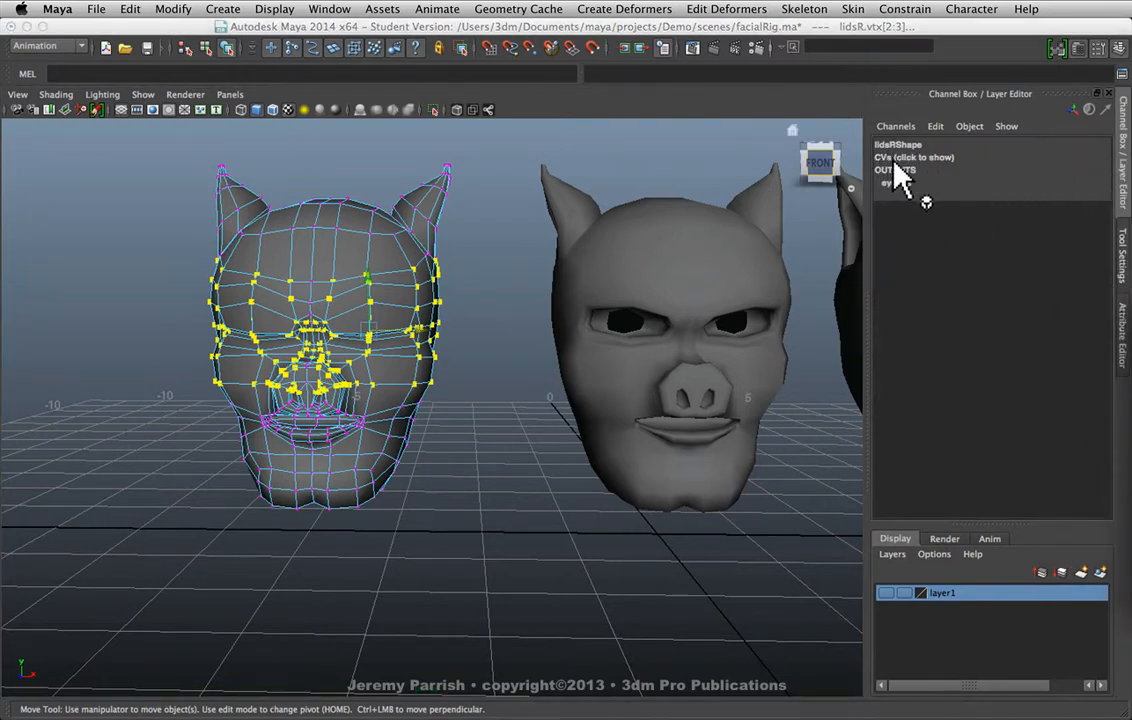
# Expand the CV values of the selected lidsR vertices, examine their offsets, and clear the vertex selection.
pyautogui.click(939, 160)
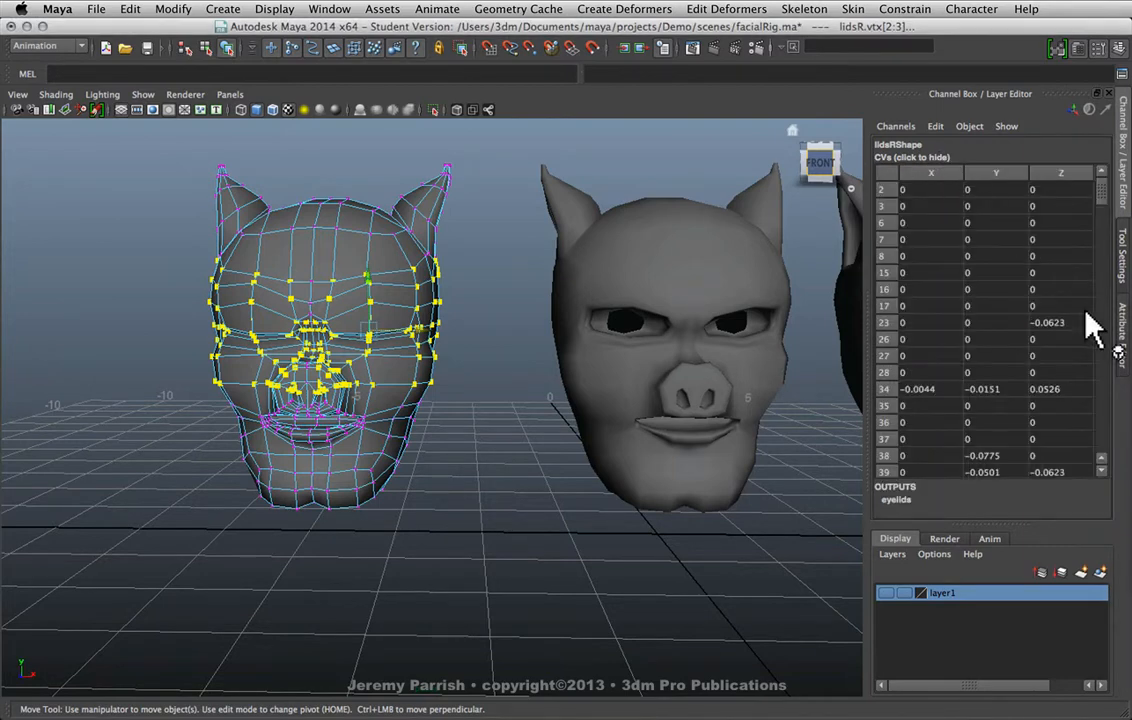
pyautogui.moveTo(1101, 198); pyautogui.dragTo(1092, 337)
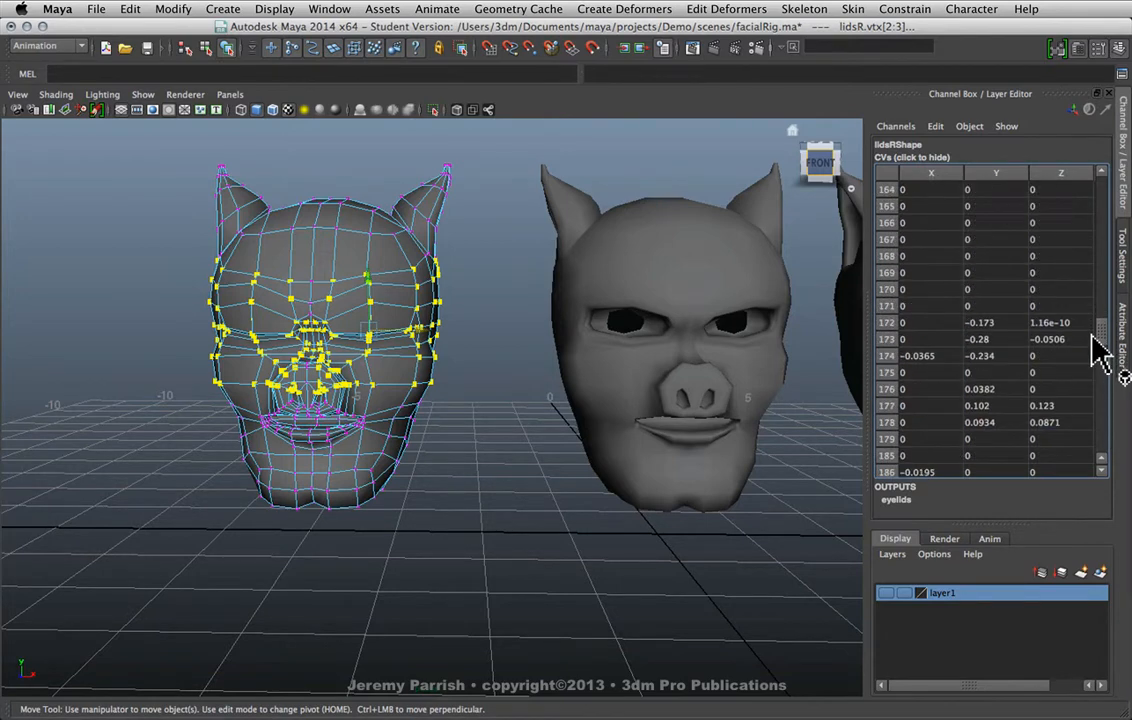
pyautogui.click(425, 316)
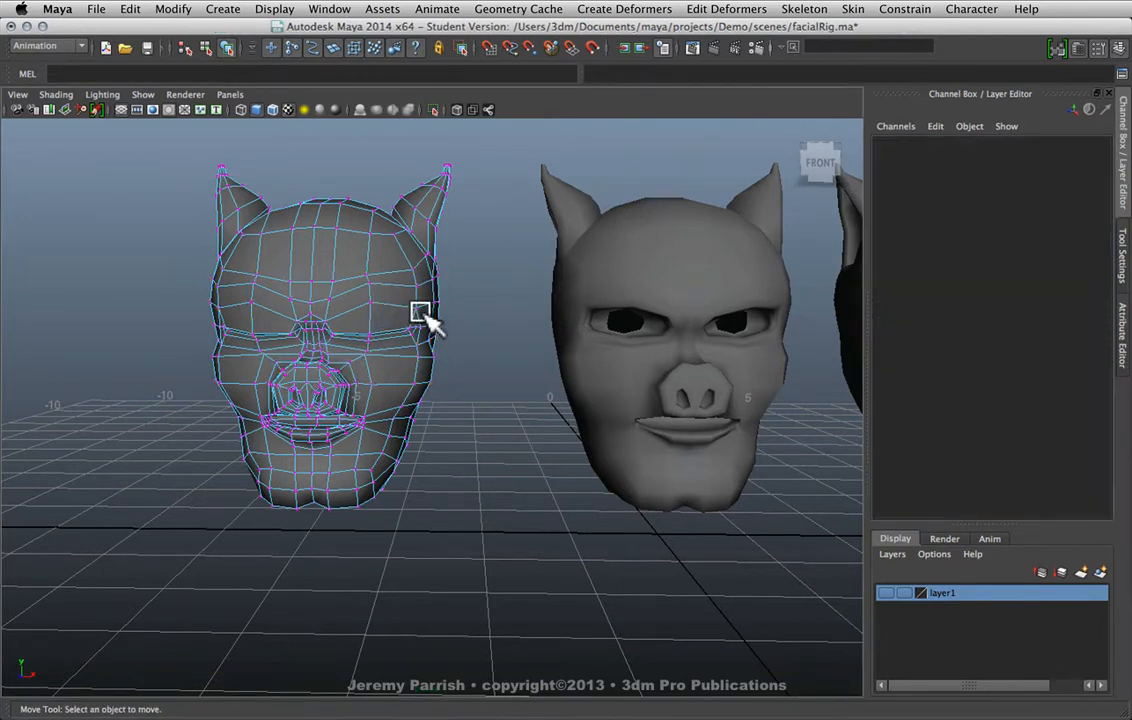
# Turn off the Move tool's Reflection option and select only the vertices around the lidsR head's left eye.
pyautogui.click(299, 279)
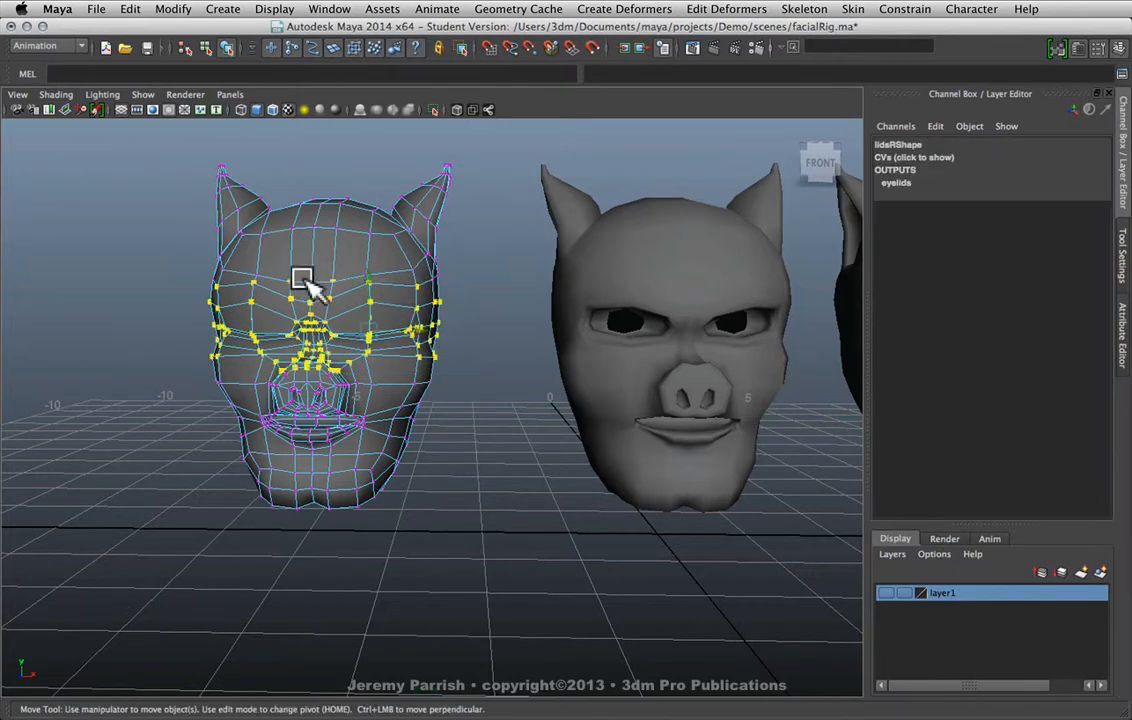
pyautogui.click(445, 372)
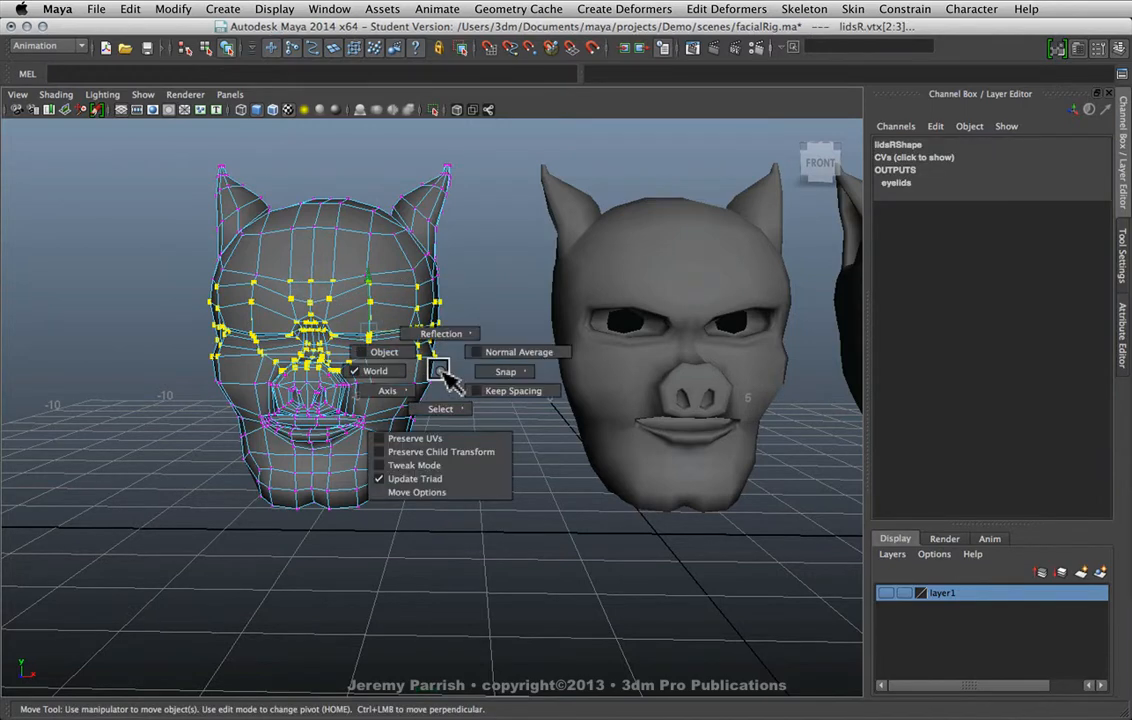
pyautogui.moveTo(445, 340)
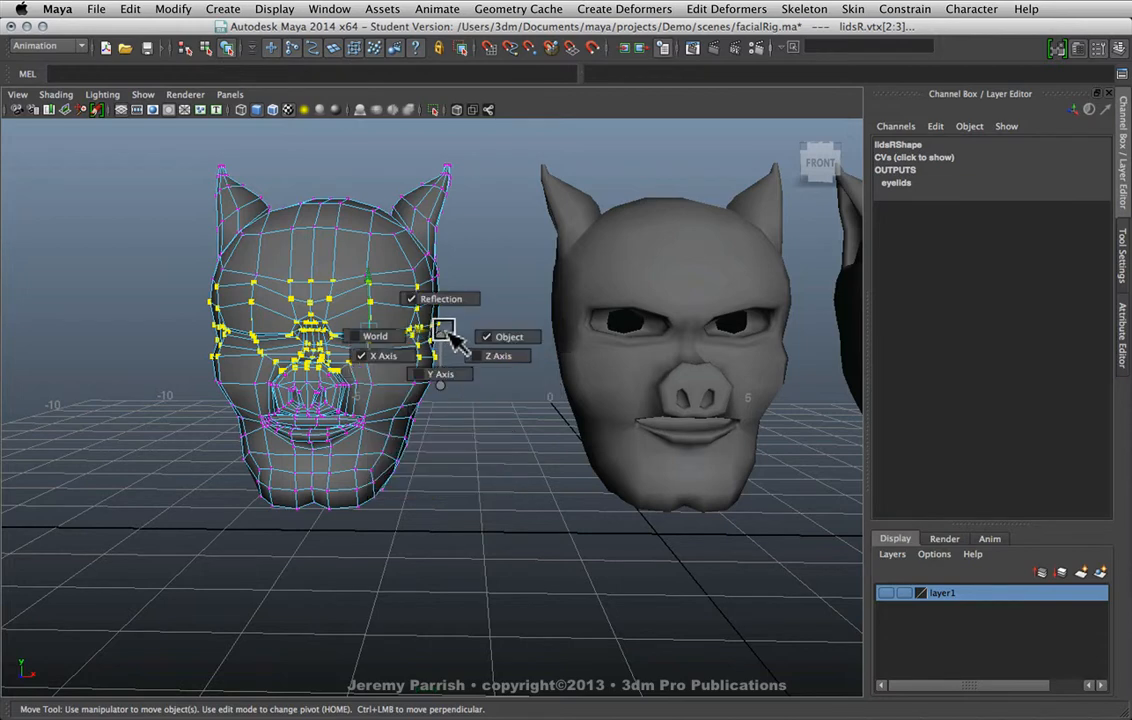
pyautogui.click(455, 303)
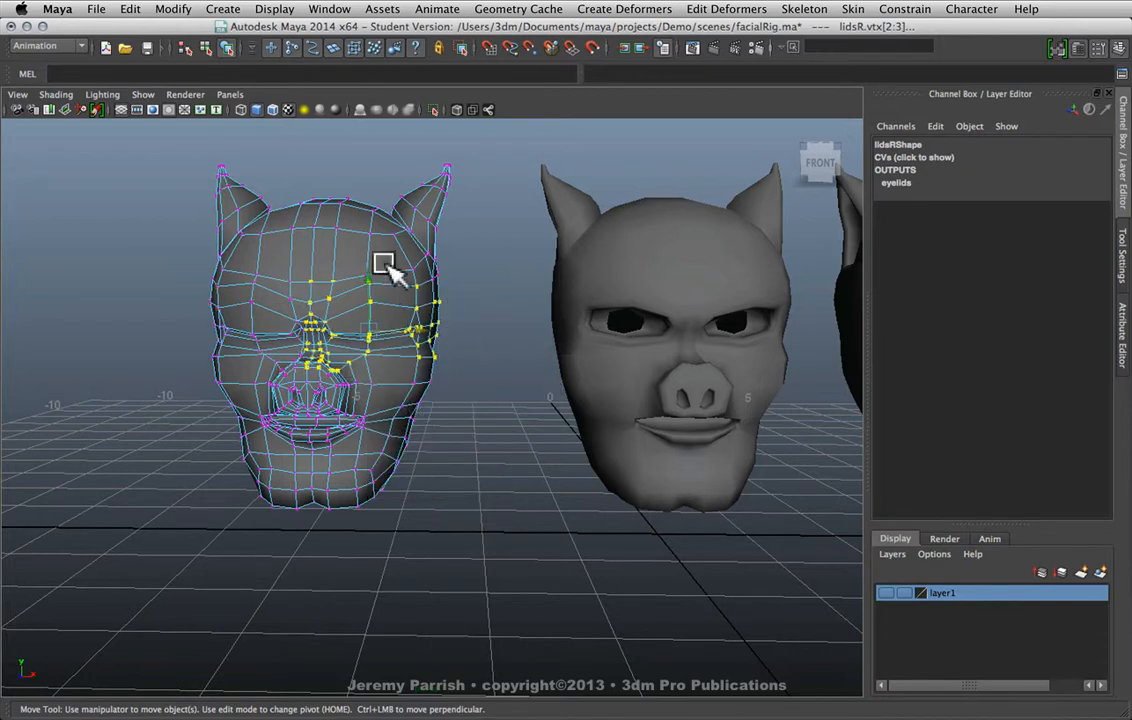
pyautogui.moveTo(472, 405); pyautogui.dragTo(425, 400)
# Show the selected lidsR vertices' CV values and set X, Y and Z of vertices 34 through 39 to 0.
pyautogui.click(913, 157)
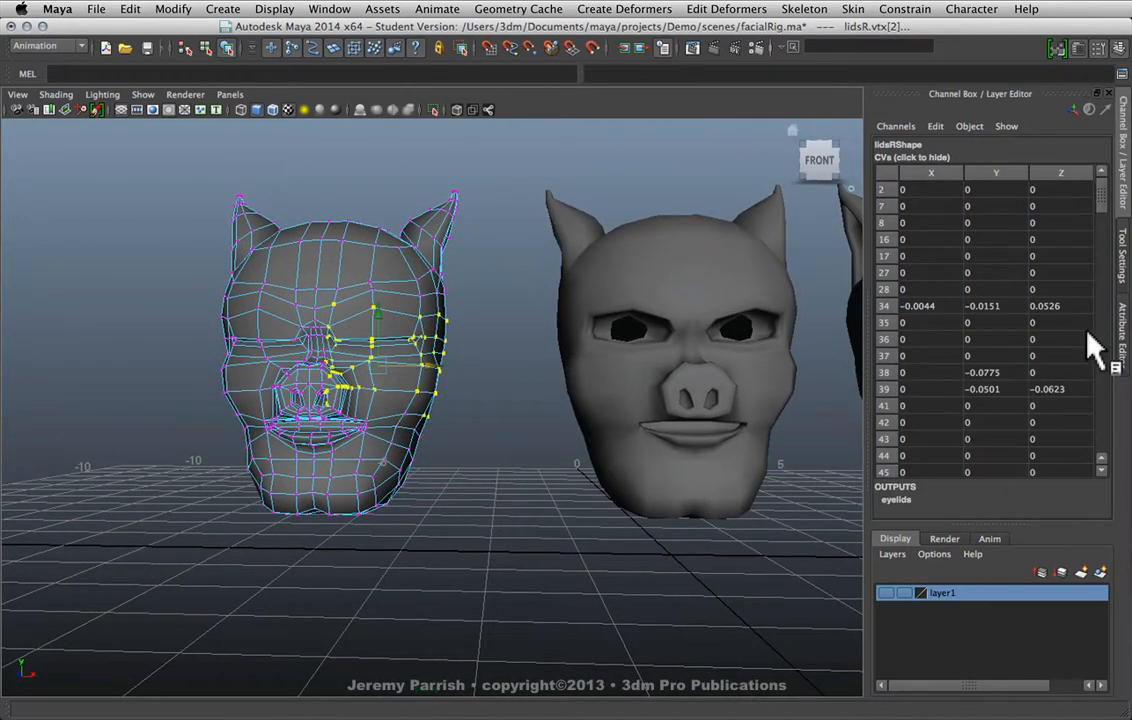
pyautogui.click(920, 306)
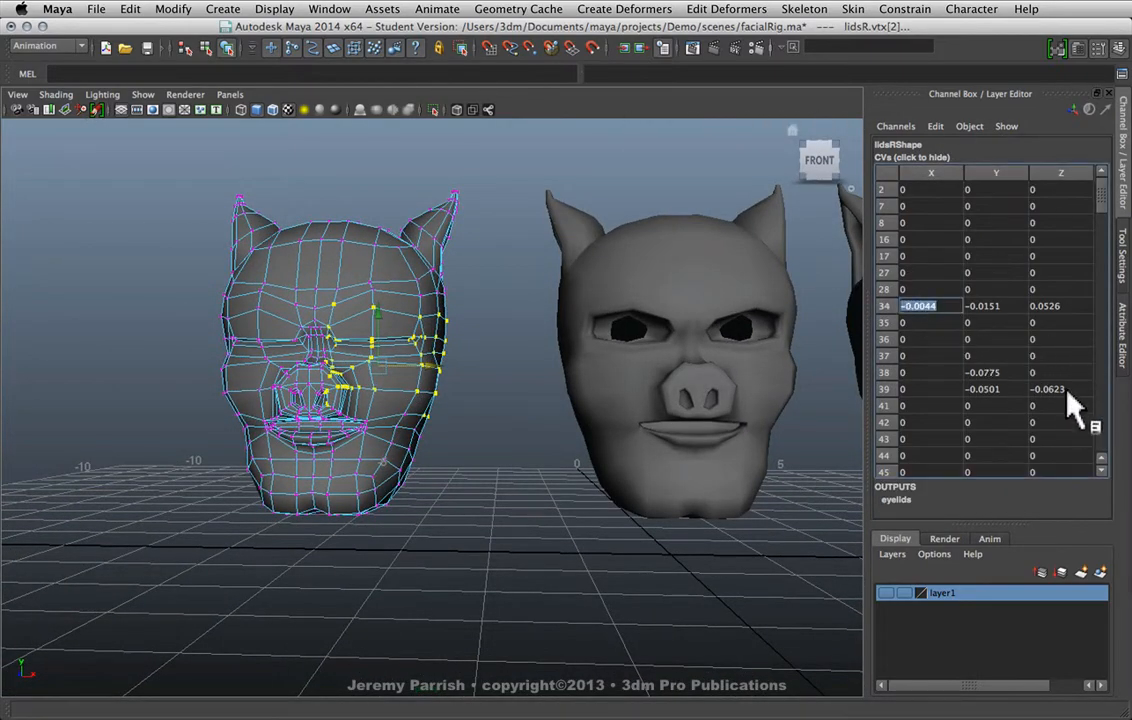
pyautogui.keyDown('shift'); pyautogui.click(1063, 390); pyautogui.keyUp('shift')
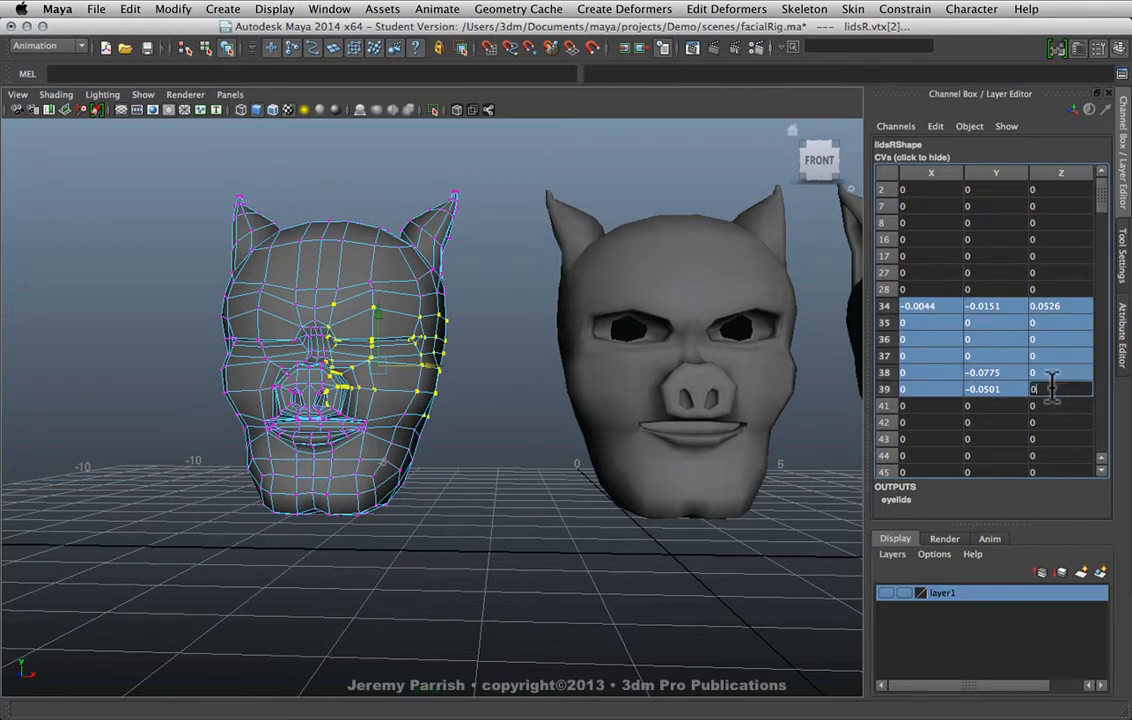
pyautogui.write('0')
pyautogui.press('Return')
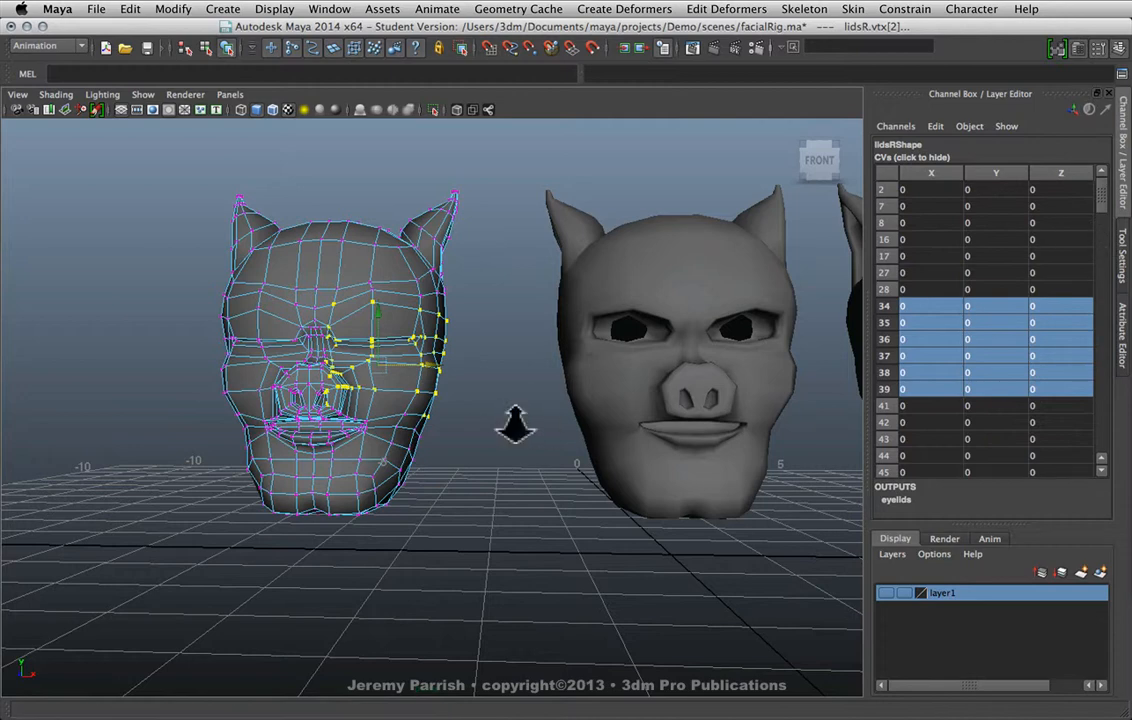
# Set the CV values of the selected lidsR vertices from 49 through 186 to 0.
pyautogui.keyDown('alt'); pyautogui.moveTo(505, 424); pyautogui.dragTo(692, 500, button='right'); pyautogui.keyUp('alt')
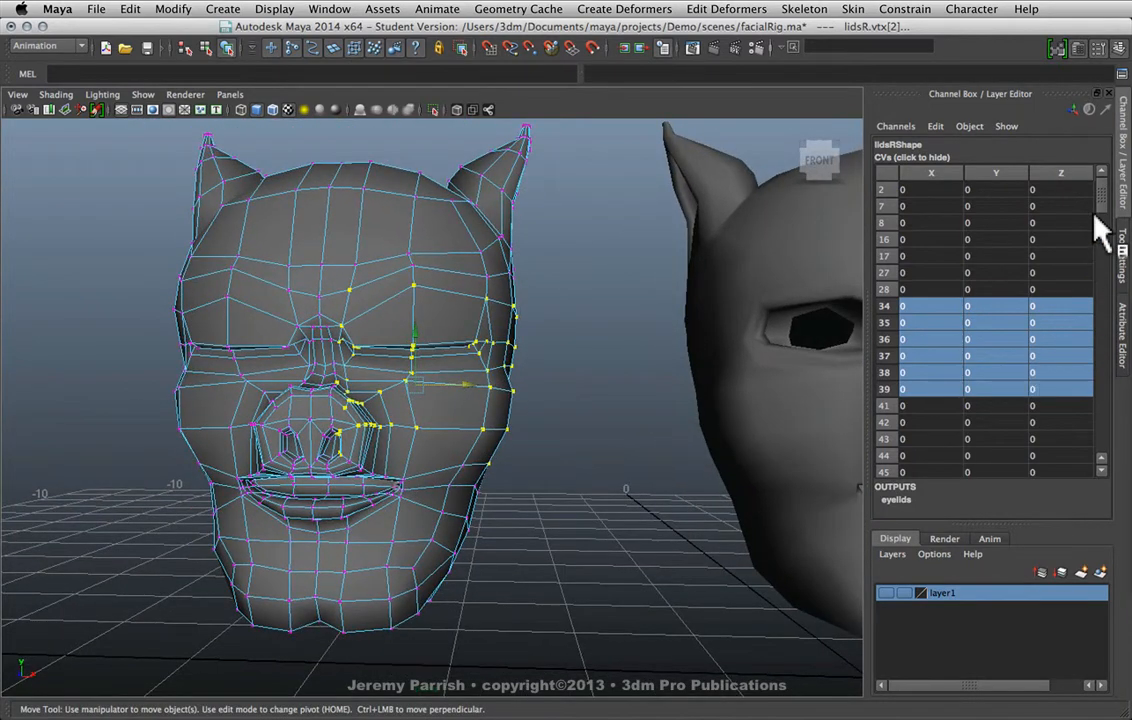
pyautogui.scroll(-5, 1095, 218)
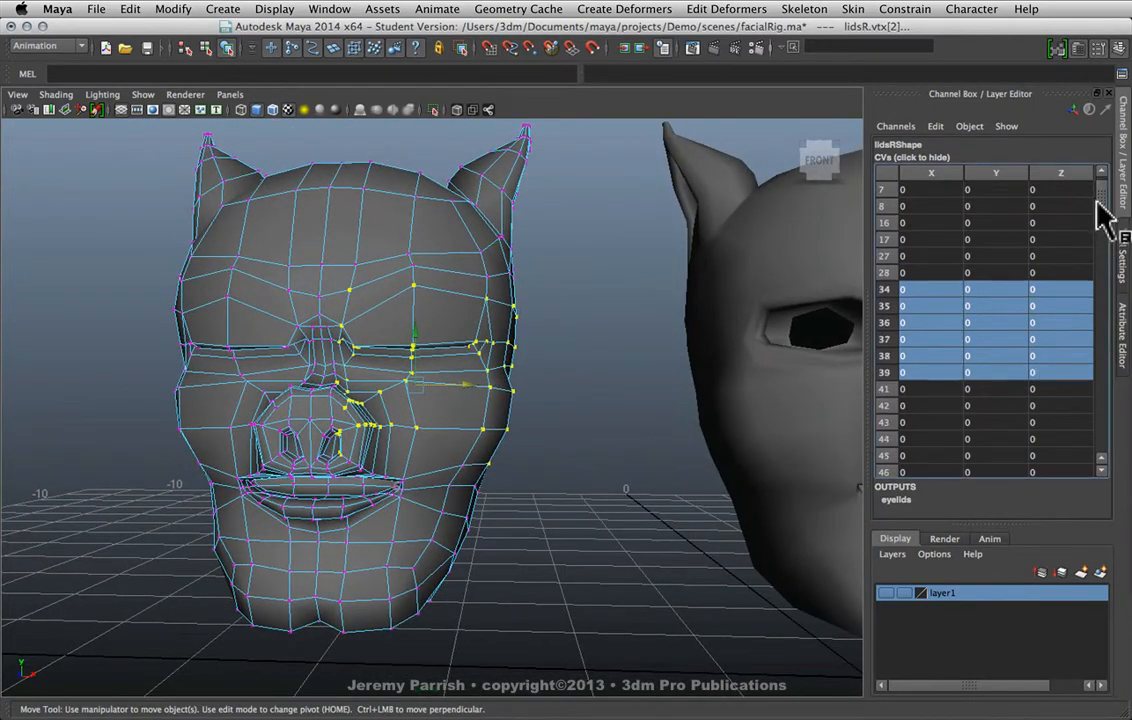
pyautogui.doubleClick(1048, 290)
pyautogui.scroll(-8, 1102, 264)
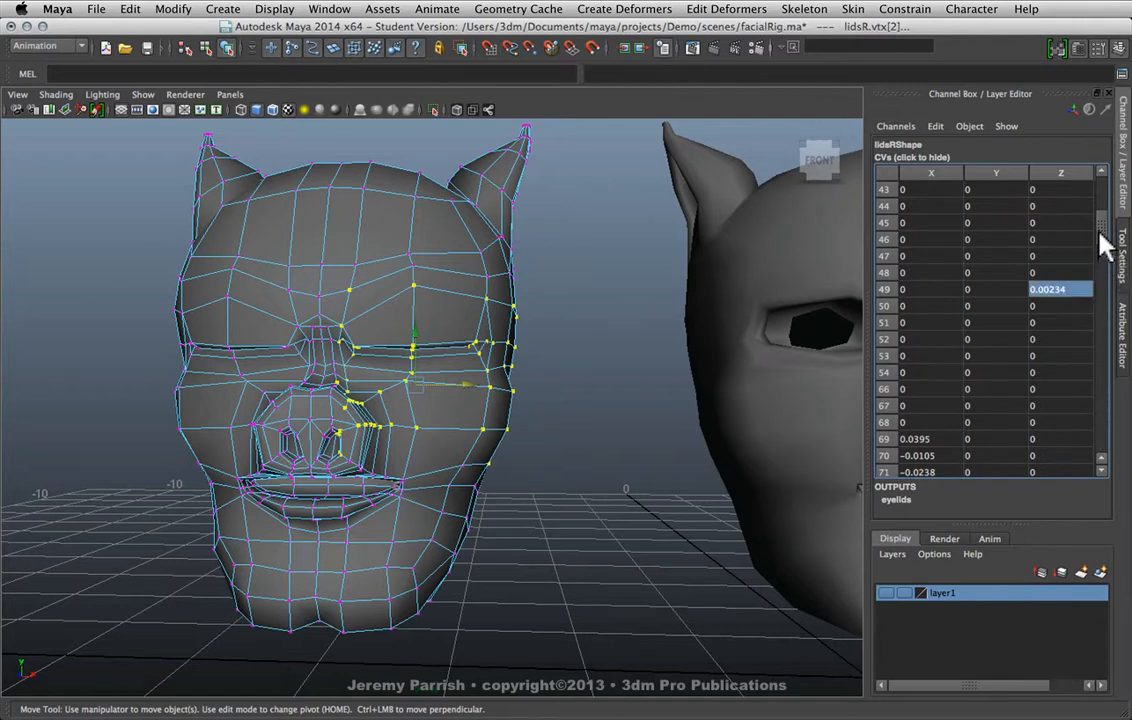
pyautogui.moveTo(1108, 315); pyautogui.dragTo(1108, 388)
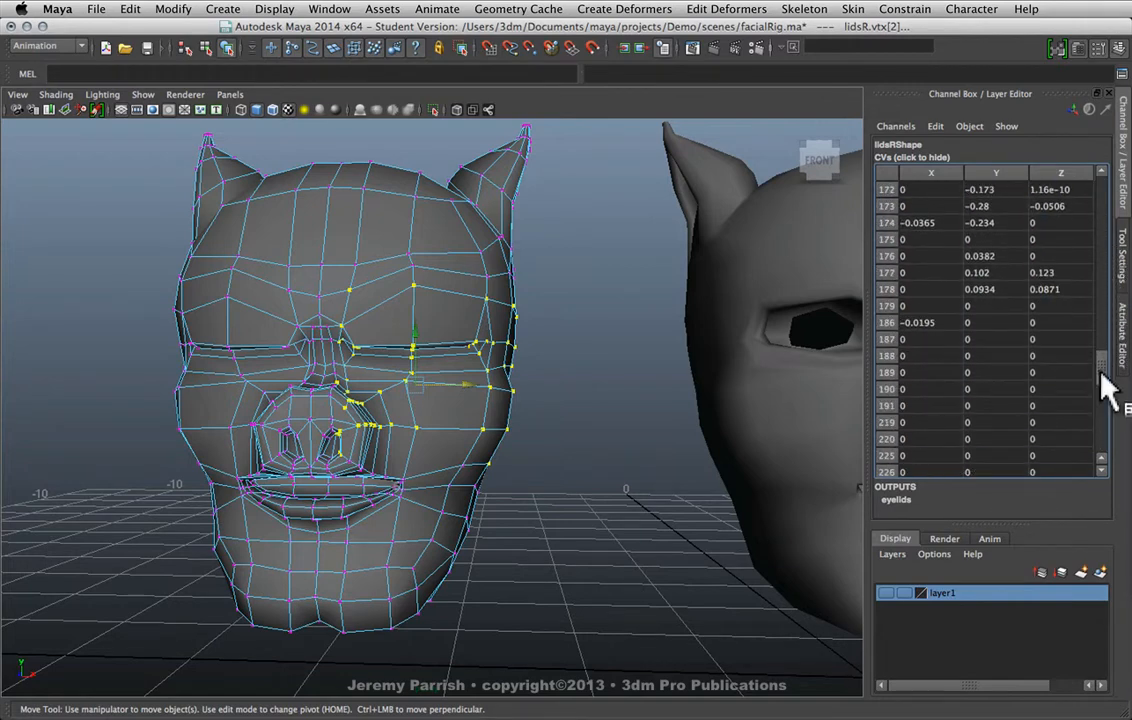
pyautogui.keyDown('shift'); pyautogui.click(926, 320); pyautogui.keyUp('shift')
pyautogui.write('0')
pyautogui.press('Return')
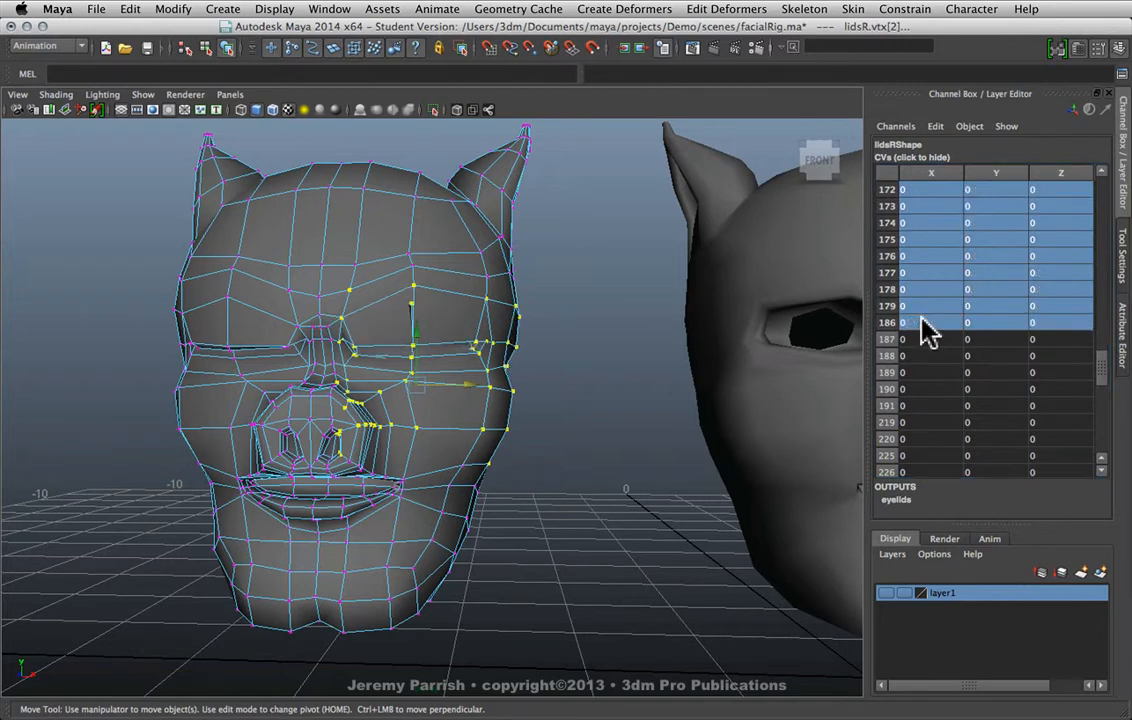
# Set the remaining nonzero CV values of the lidsR left eye down to vertex 260 to 0 and clear the selection.
pyautogui.moveTo(1102, 374); pyautogui.dragTo(1108, 437)
pyautogui.doubleClick(927, 222)
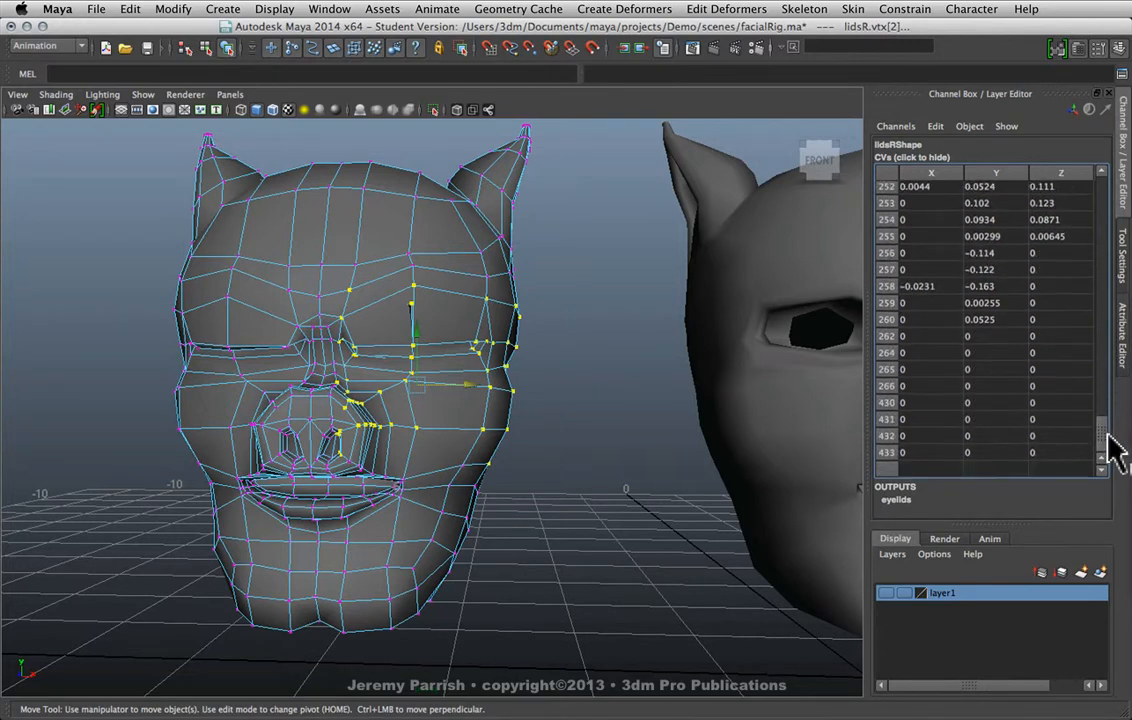
pyautogui.keyDown('shift'); pyautogui.click(1040, 320); pyautogui.keyUp('shift')
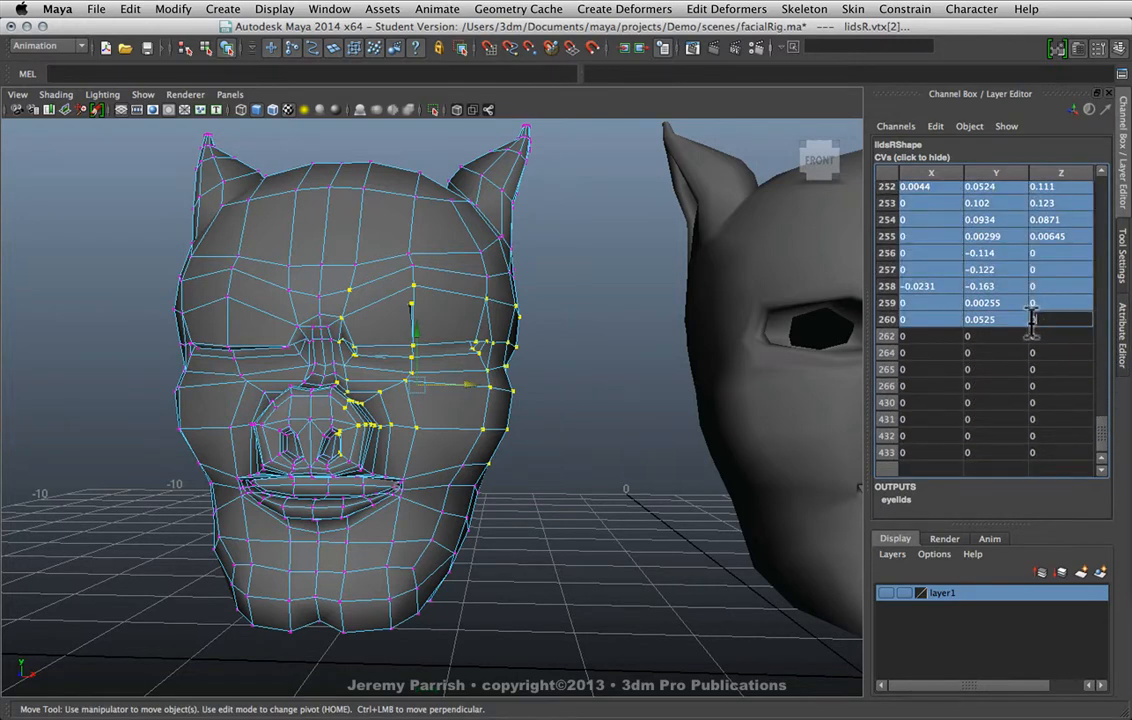
pyautogui.write('0')
pyautogui.press('Return')
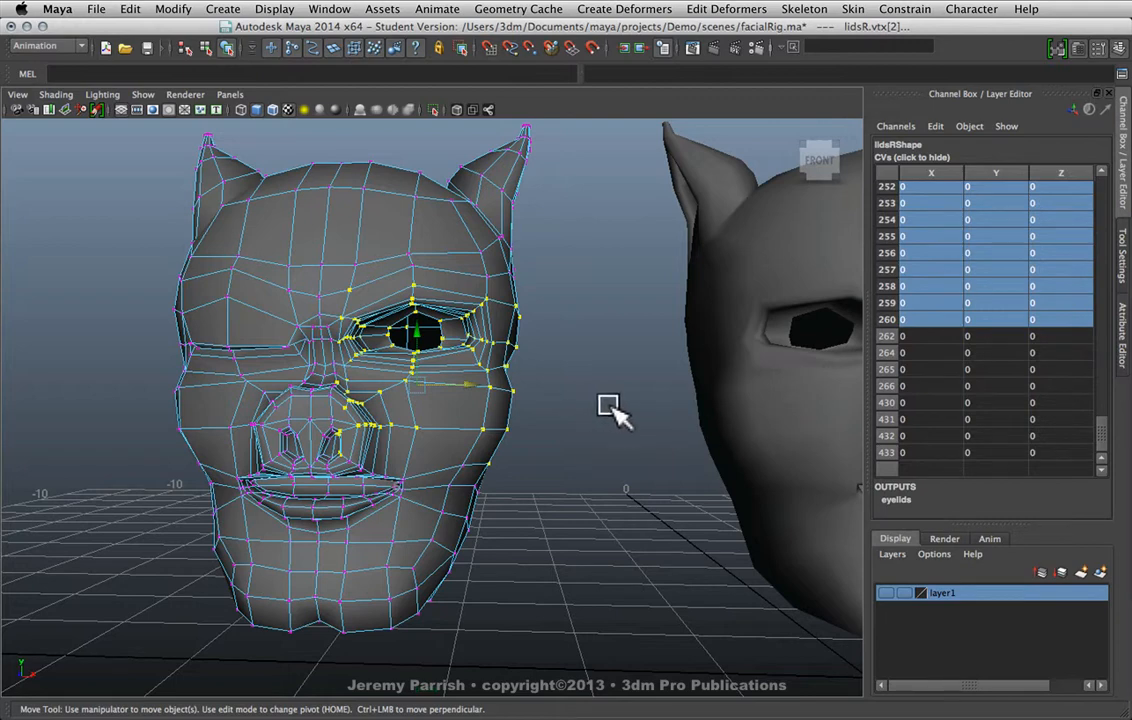
pyautogui.click(567, 380)
# Bring the Blend Shape window back into view, test lidsR on the base head at 1.000, and return it to 0.
pyautogui.keyDown('alt'); pyautogui.moveTo(591, 430); pyautogui.dragTo(199, 358, button='right'); pyautogui.keyUp('alt')
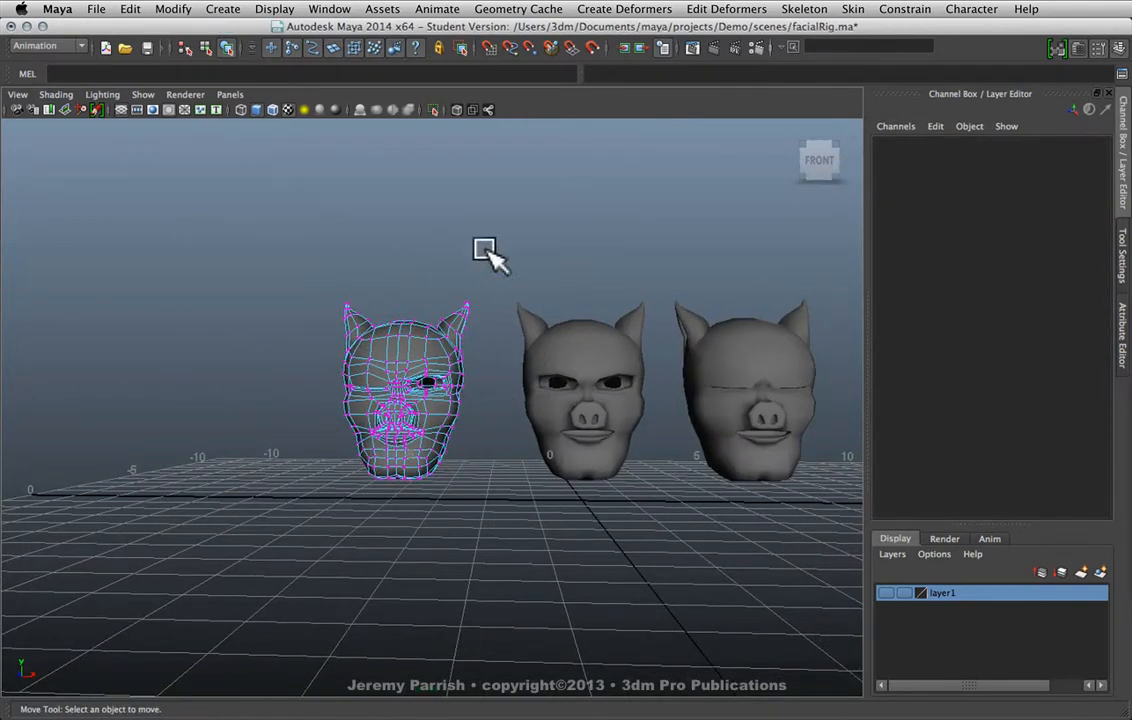
pyautogui.moveTo(1131, 335); pyautogui.dragTo(950, 320)
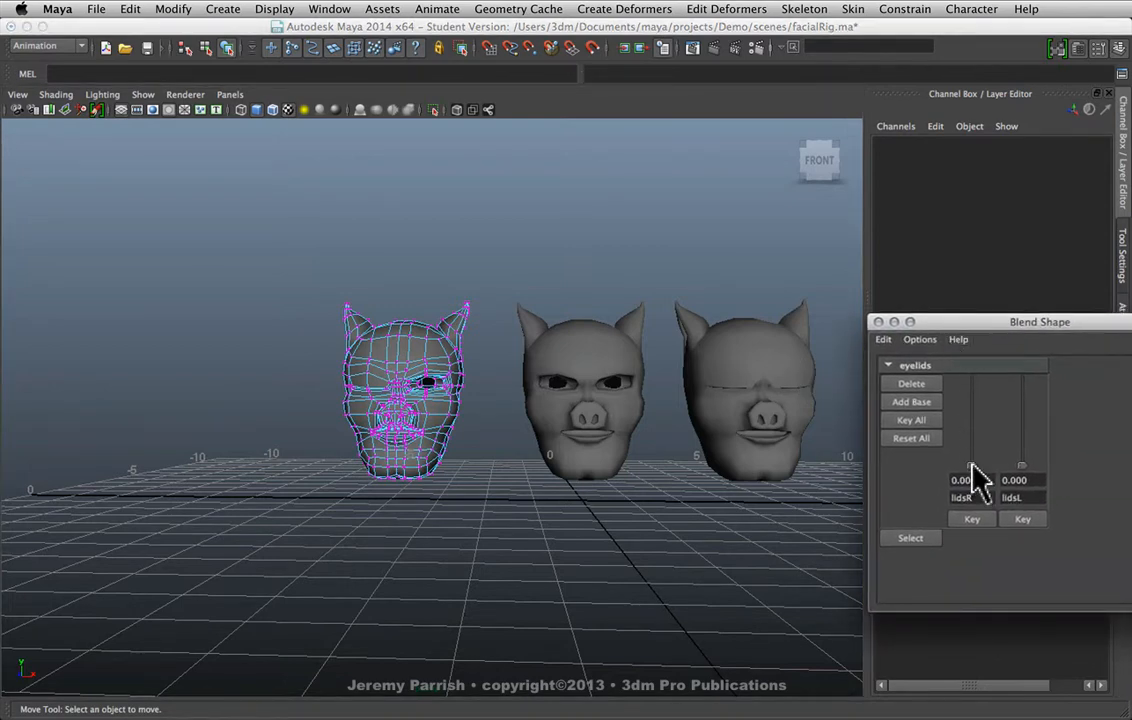
pyautogui.moveTo(972, 470); pyautogui.dragTo(977, 371)
pyautogui.moveTo(971, 466); pyautogui.dragTo(975, 370)
pyautogui.scroll(3, 533, 453)
pyautogui.keyDown('alt'); pyautogui.moveTo(533, 453); pyautogui.dragTo(448, 472, button='middle'); pyautogui.keyUp('alt')
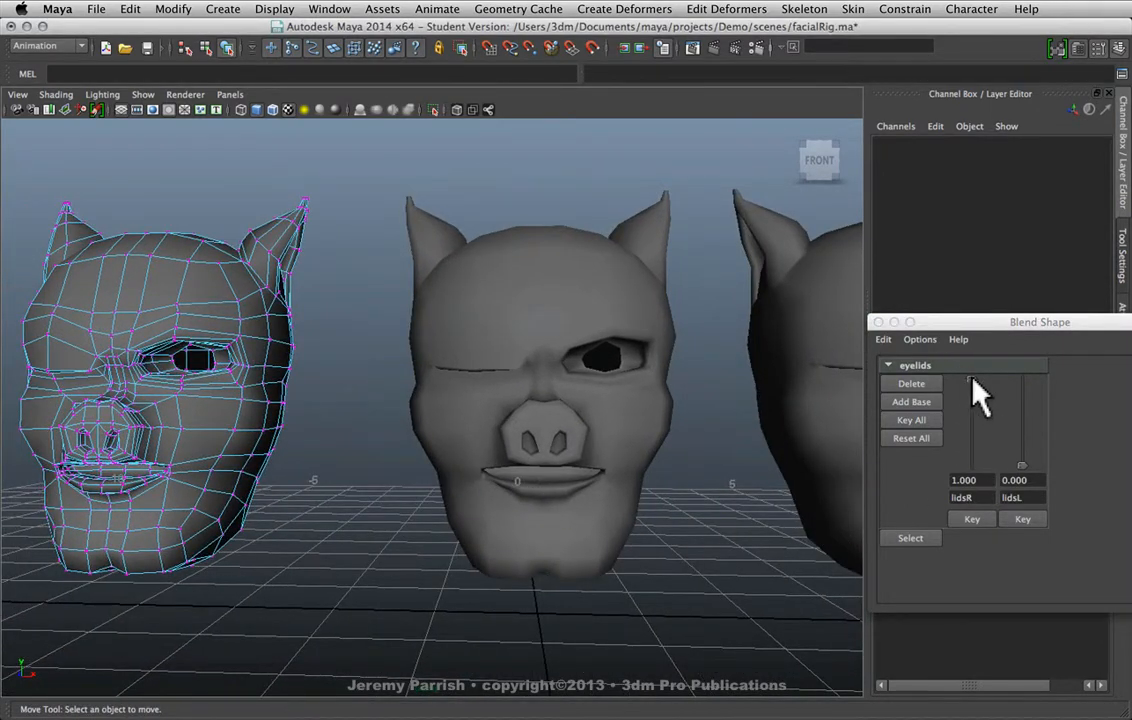
pyautogui.moveTo(972, 378); pyautogui.dragTo(925, 358)
pyautogui.moveTo(930, 520); pyautogui.dragTo(946, 620)
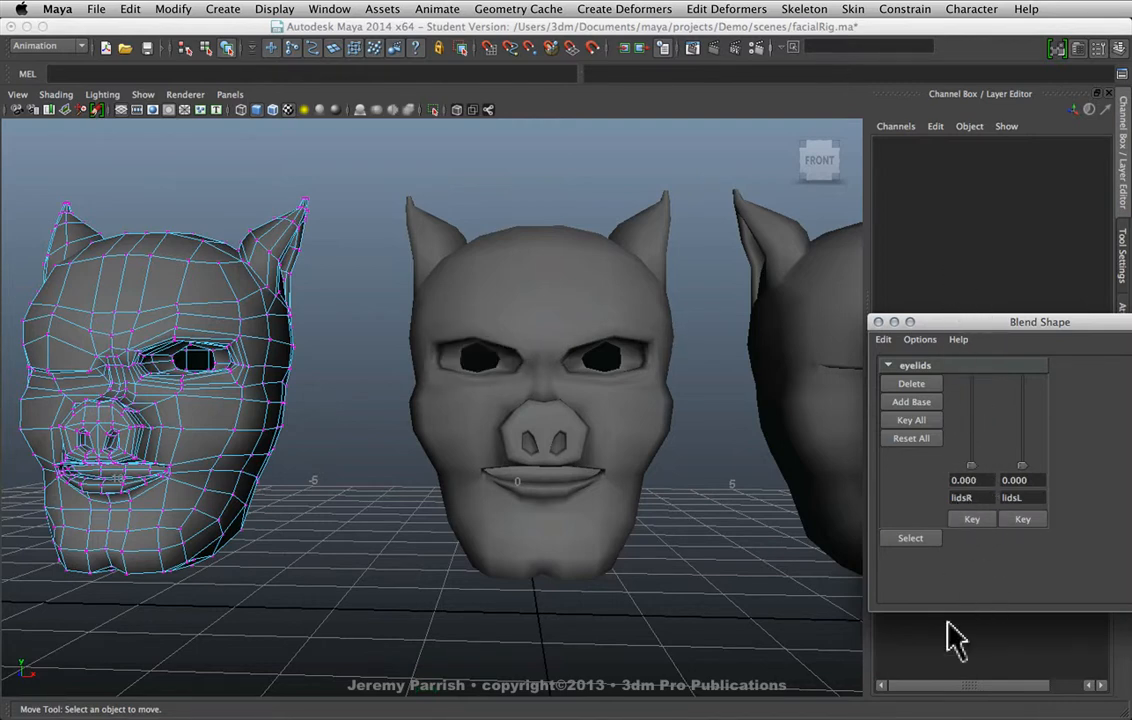
# Switch the lidsL head to vertex mode and select the vertices around its right eye.
pyautogui.keyDown('alt'); pyautogui.moveTo(678, 425); pyautogui.dragTo(371, 441, button='middle'); pyautogui.keyUp('alt')
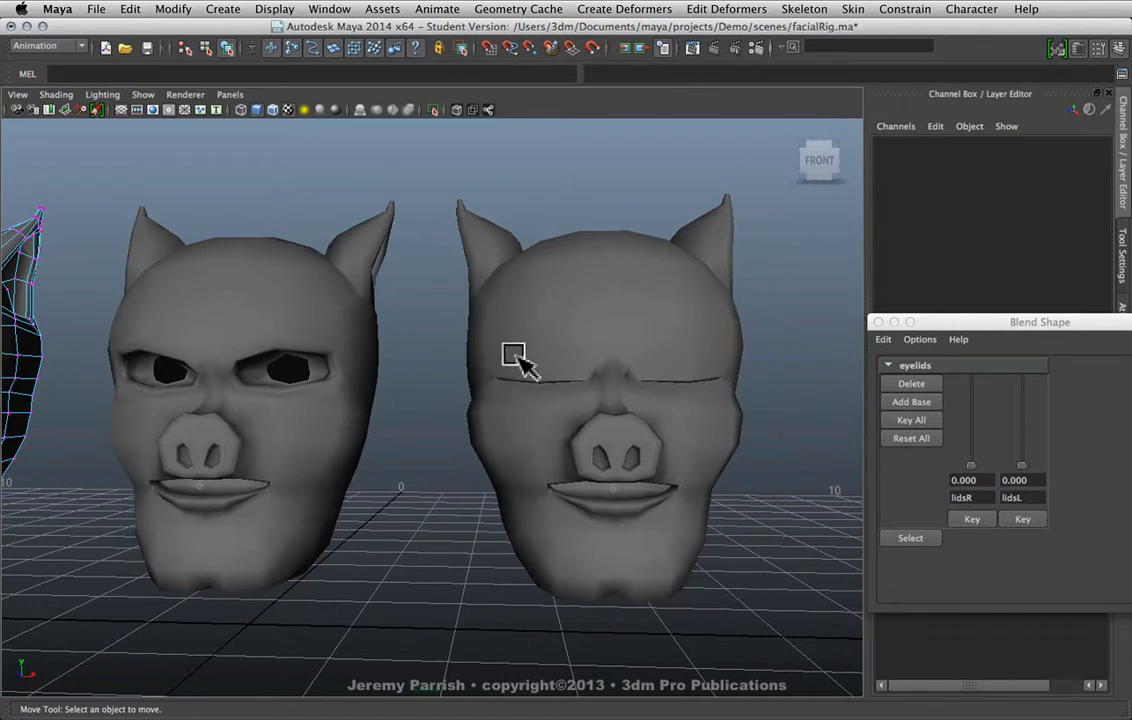
pyautogui.click(470, 335)
pyautogui.moveTo(462, 330); pyautogui.dragTo(418, 331, button='right')
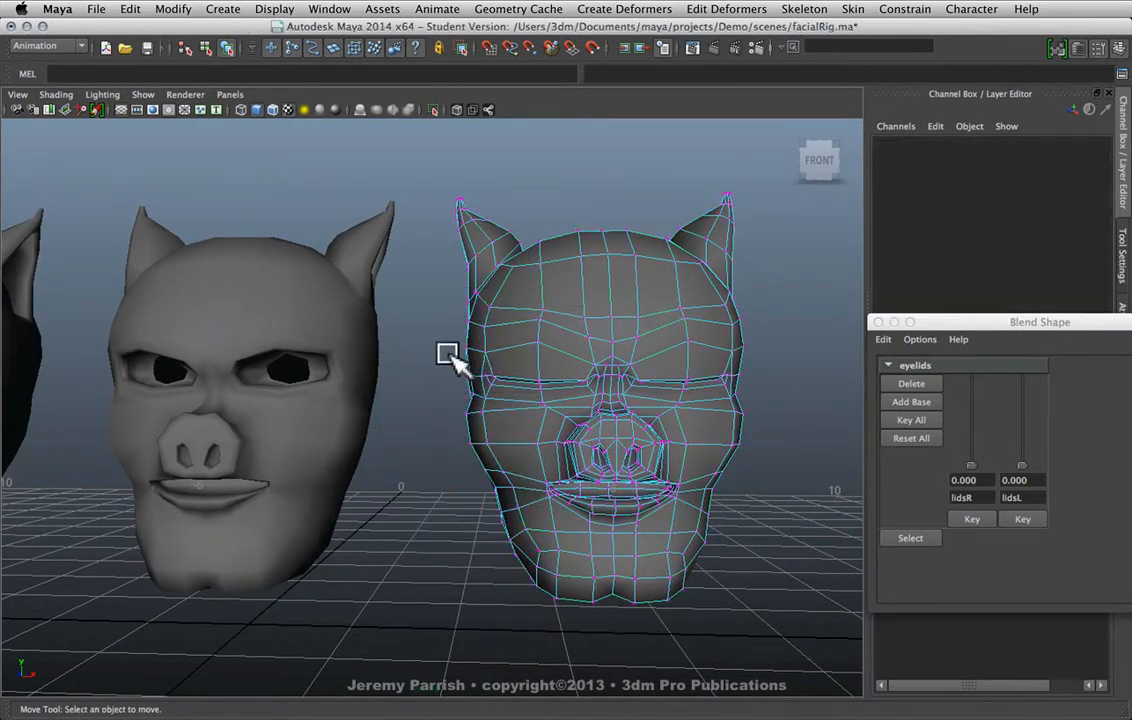
pyautogui.moveTo(460, 321); pyautogui.dragTo(600, 429)
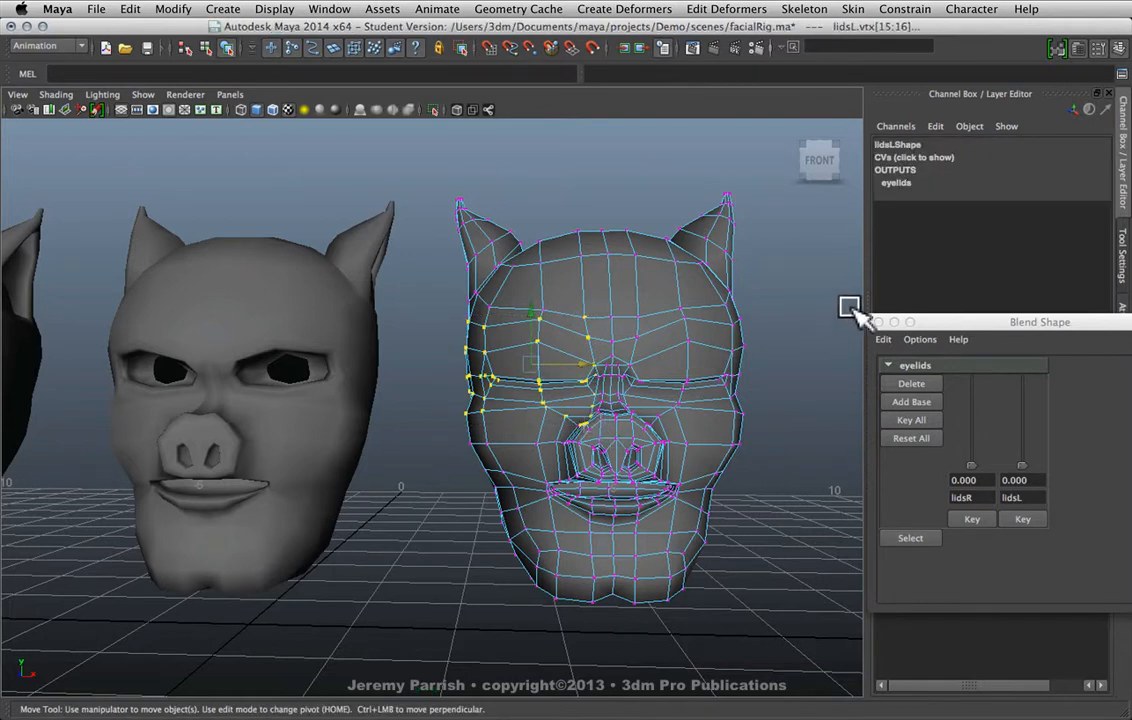
# Show the selected lidsL vertices' CV values, clear the Blend Shape window out of the way, and set vertices 15 through 640 to 0.
pyautogui.click(912, 157)
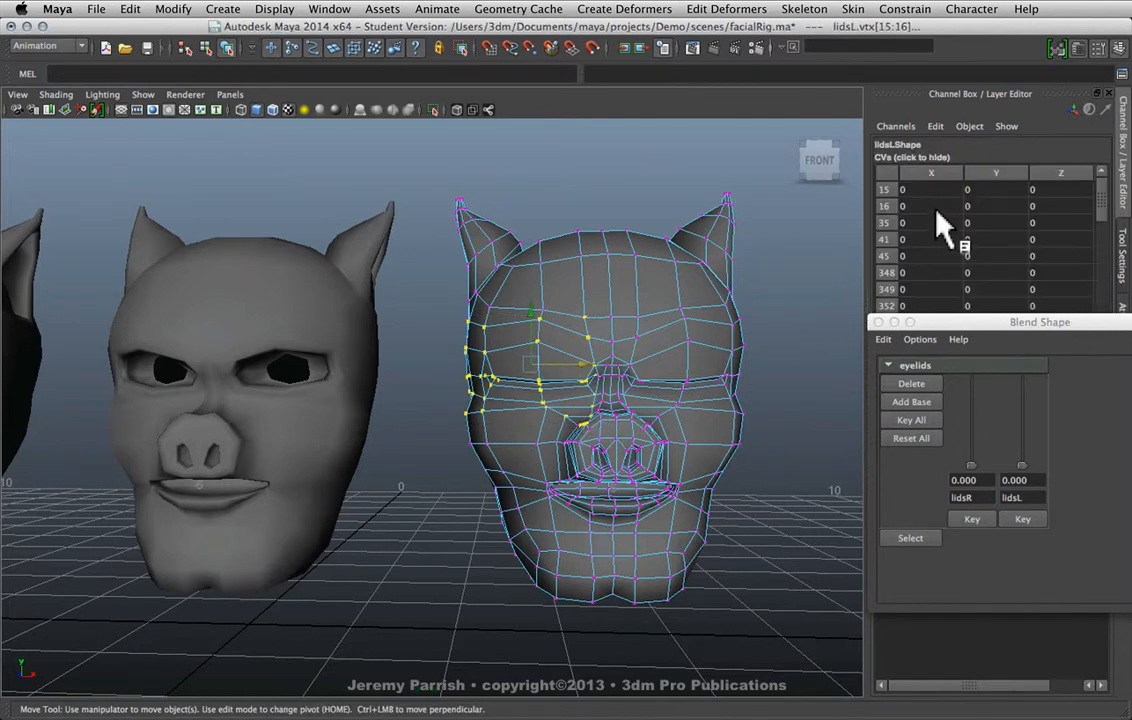
pyautogui.click(878, 322)
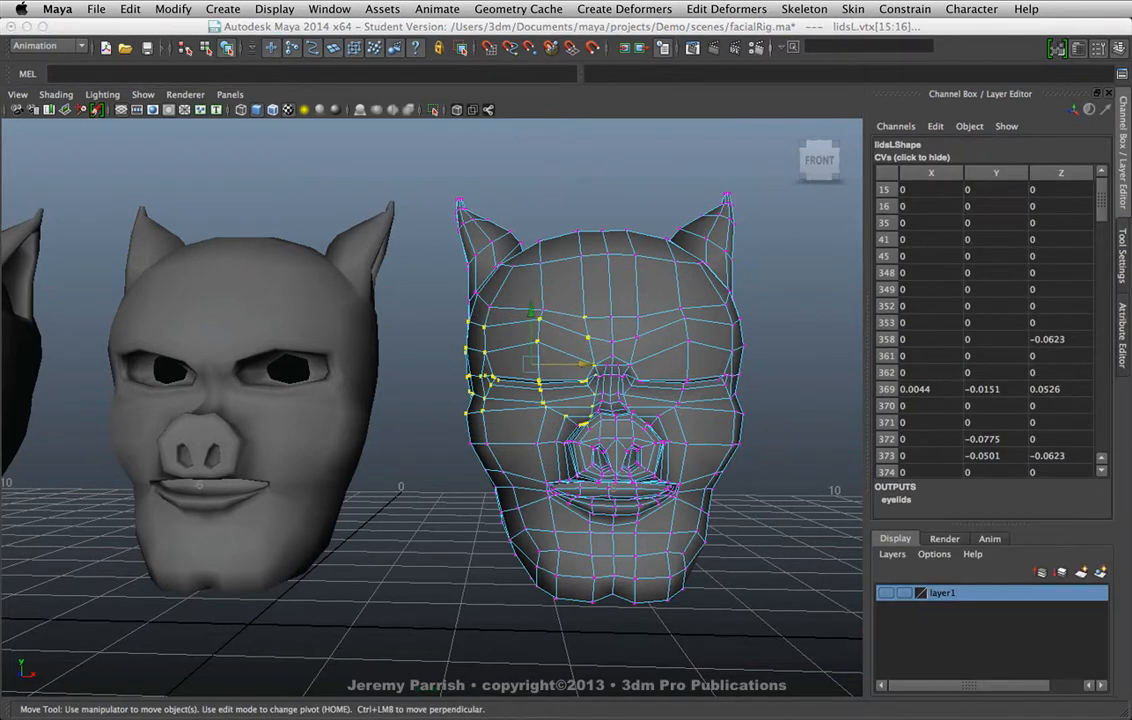
pyautogui.click(921, 193)
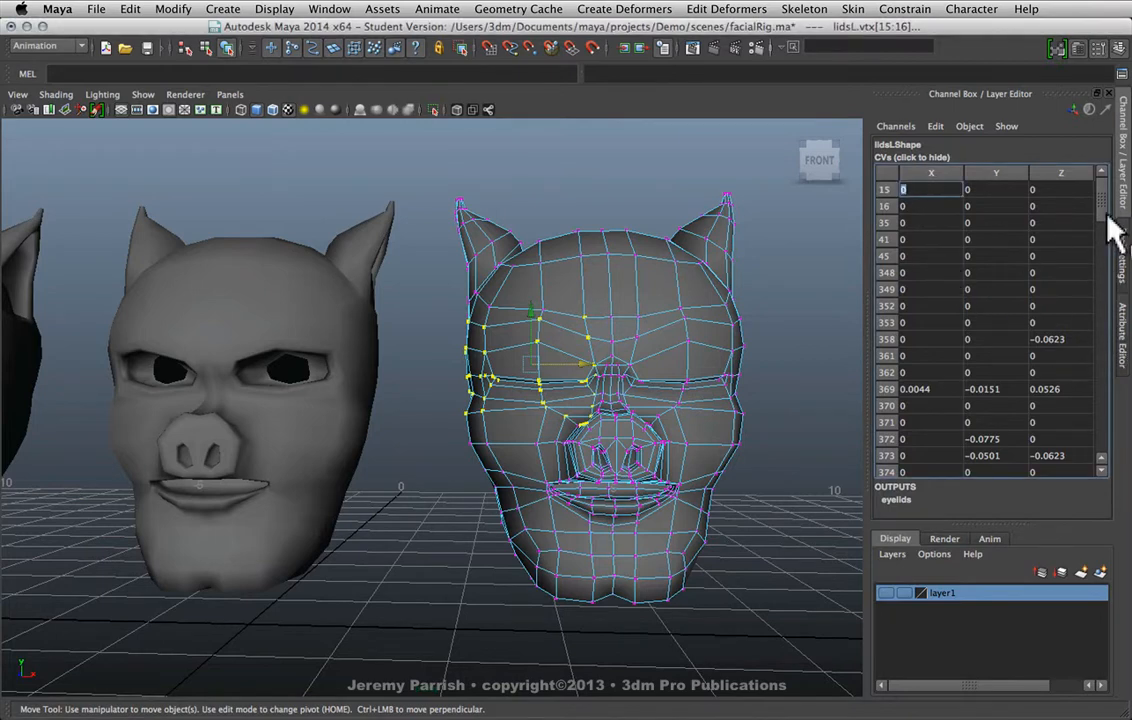
pyautogui.moveTo(1103, 215); pyautogui.dragTo(1100, 512)
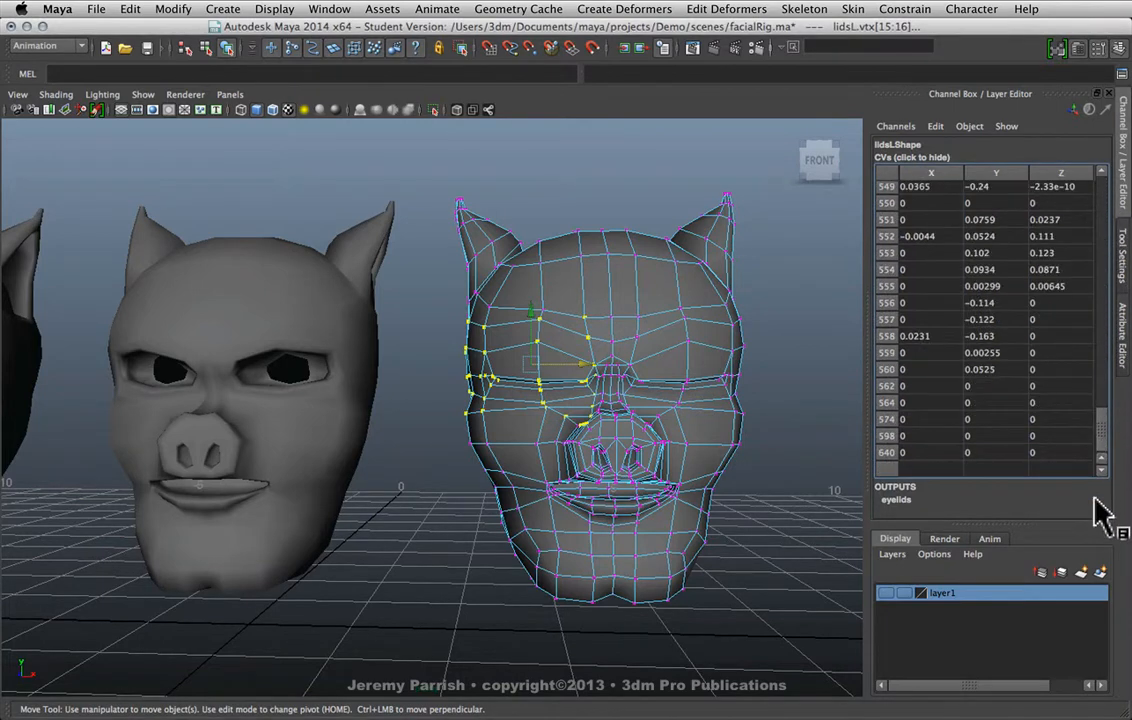
pyautogui.keyDown('shift'); pyautogui.click(1058, 452); pyautogui.keyUp('shift')
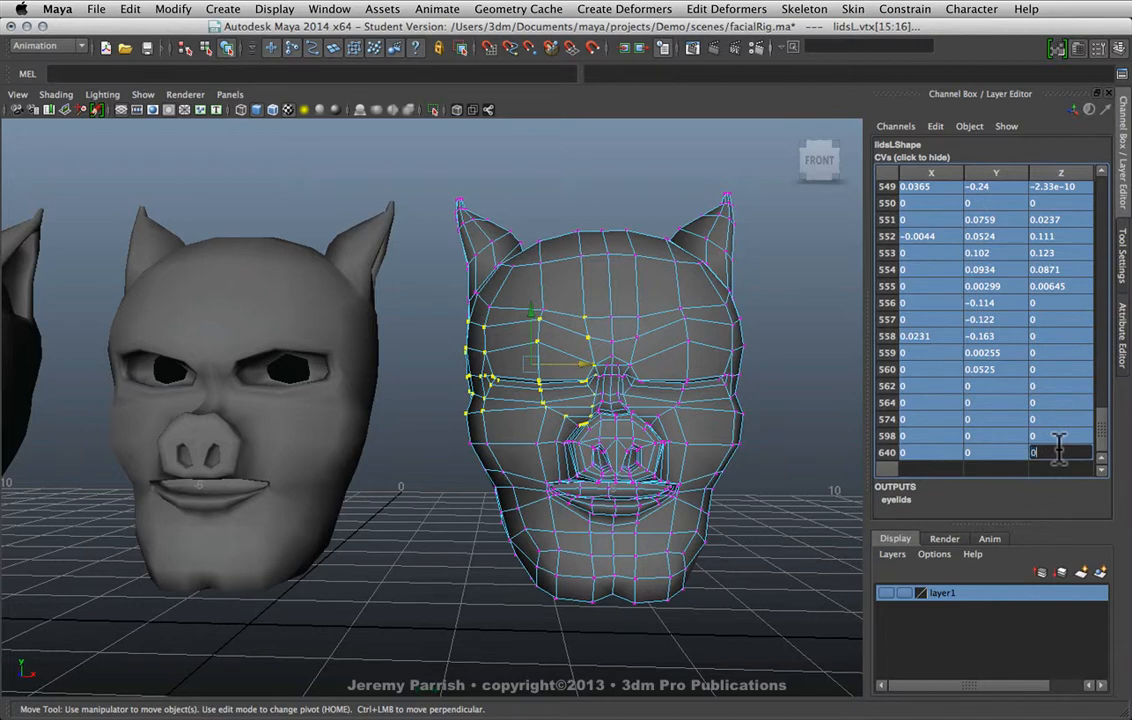
pyautogui.press('Return')
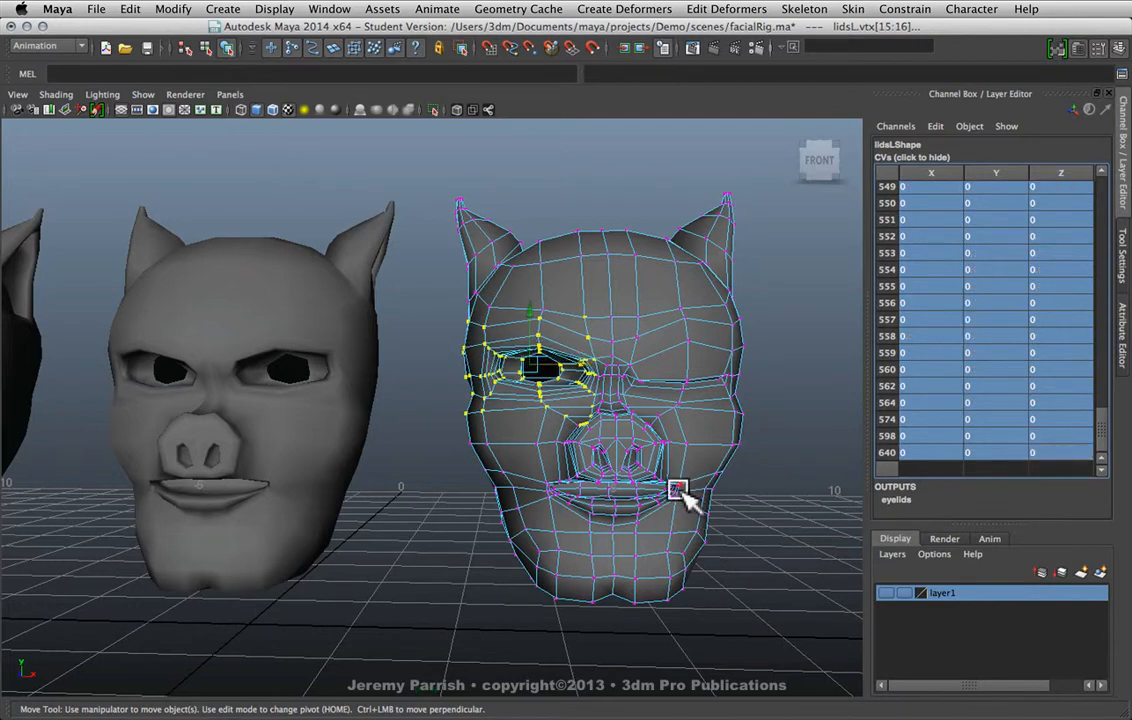
# Bring the Blend Shape window back into view and test the lidsL slider on the base head.
pyautogui.moveTo(1013, 333); pyautogui.dragTo(865, 297)
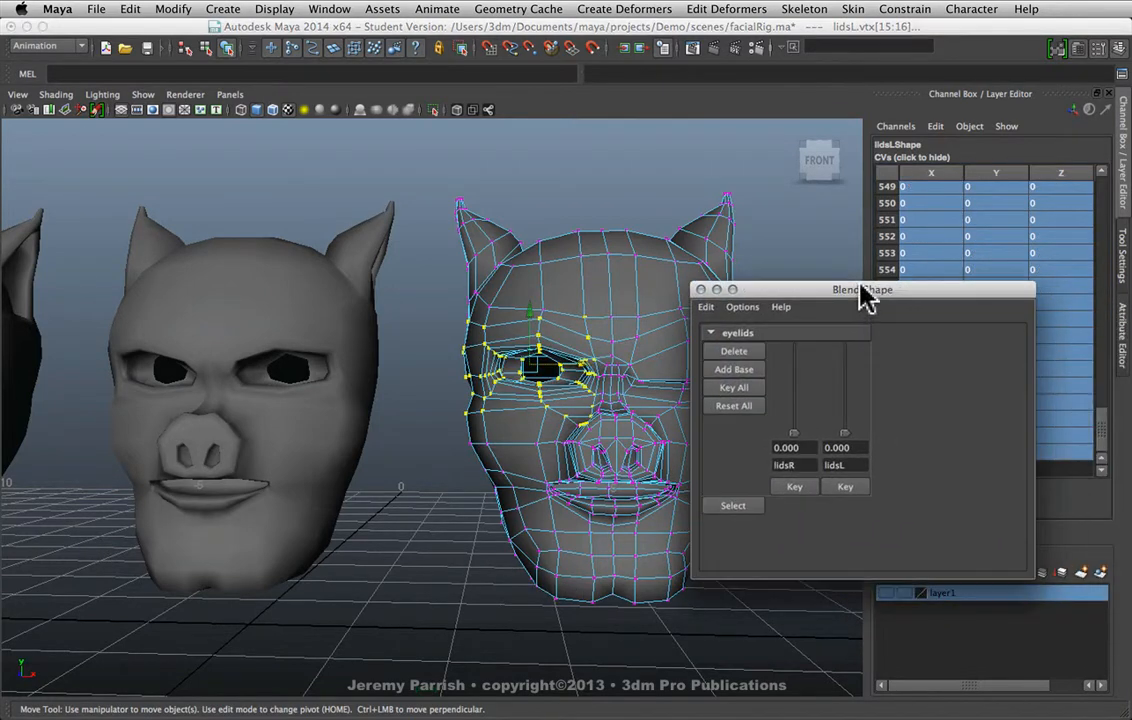
pyautogui.moveTo(841, 432); pyautogui.dragTo(834, 489)
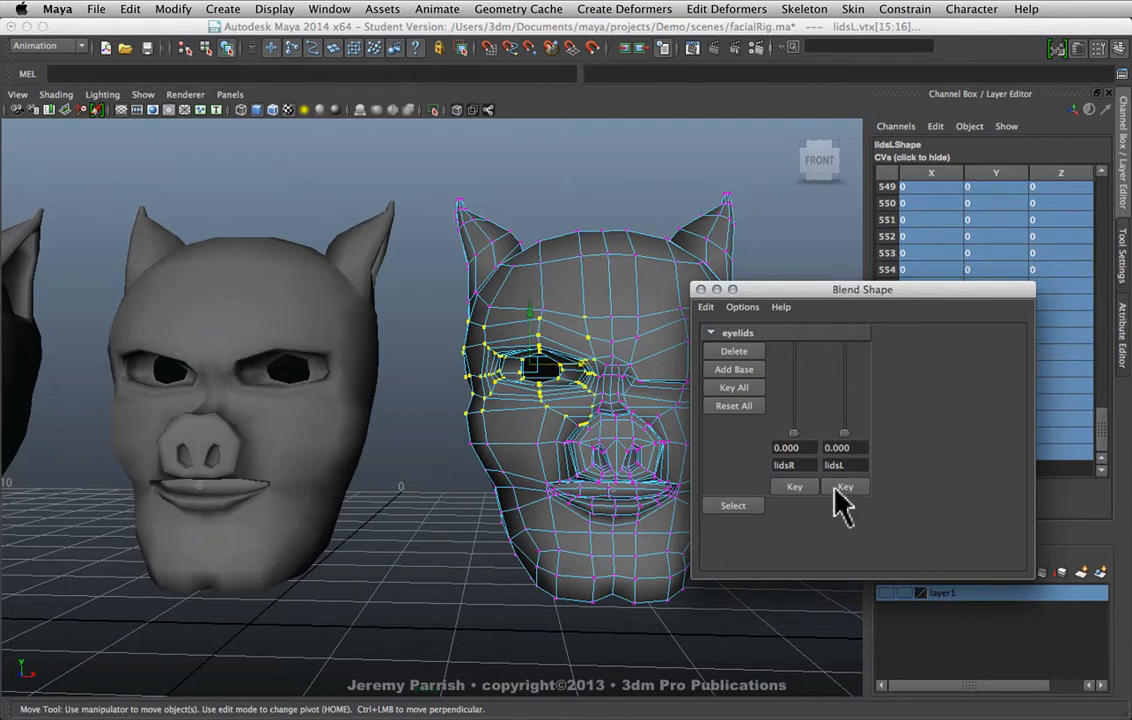